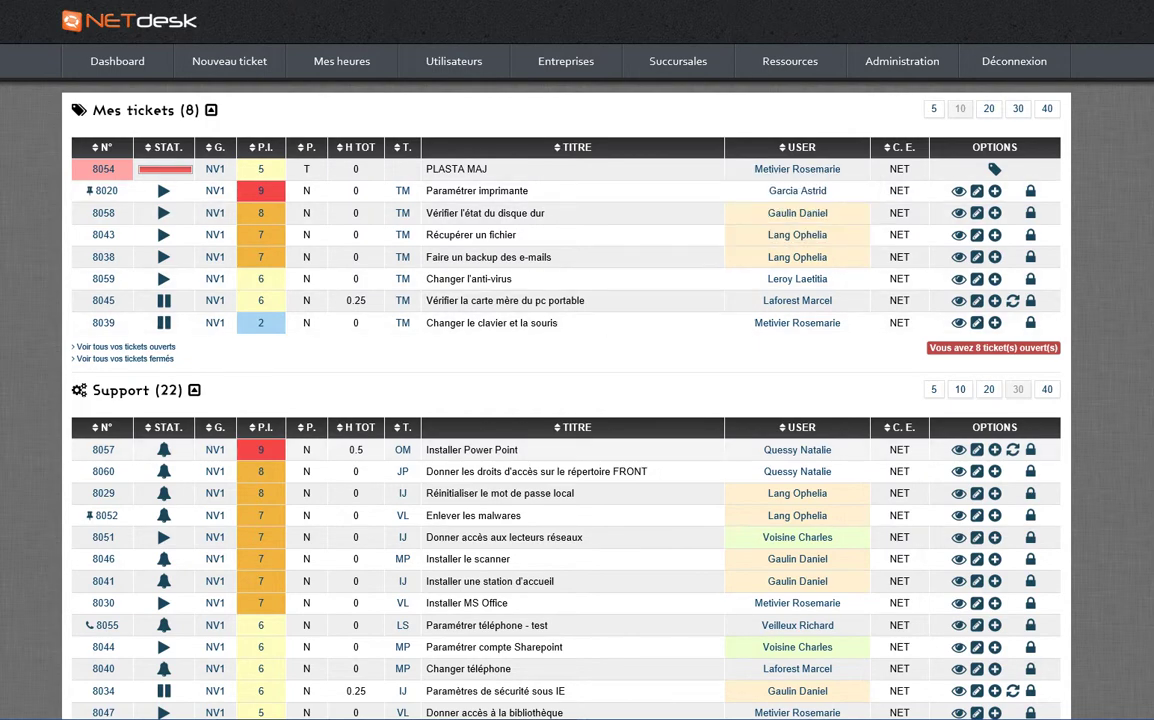
- Open the follow-up form of the "Installer Power Point" ticket in the Support list
{"action": "scroll", "coordinate": [400, 300], "scroll_direction": "down", "scroll_amount": 3}
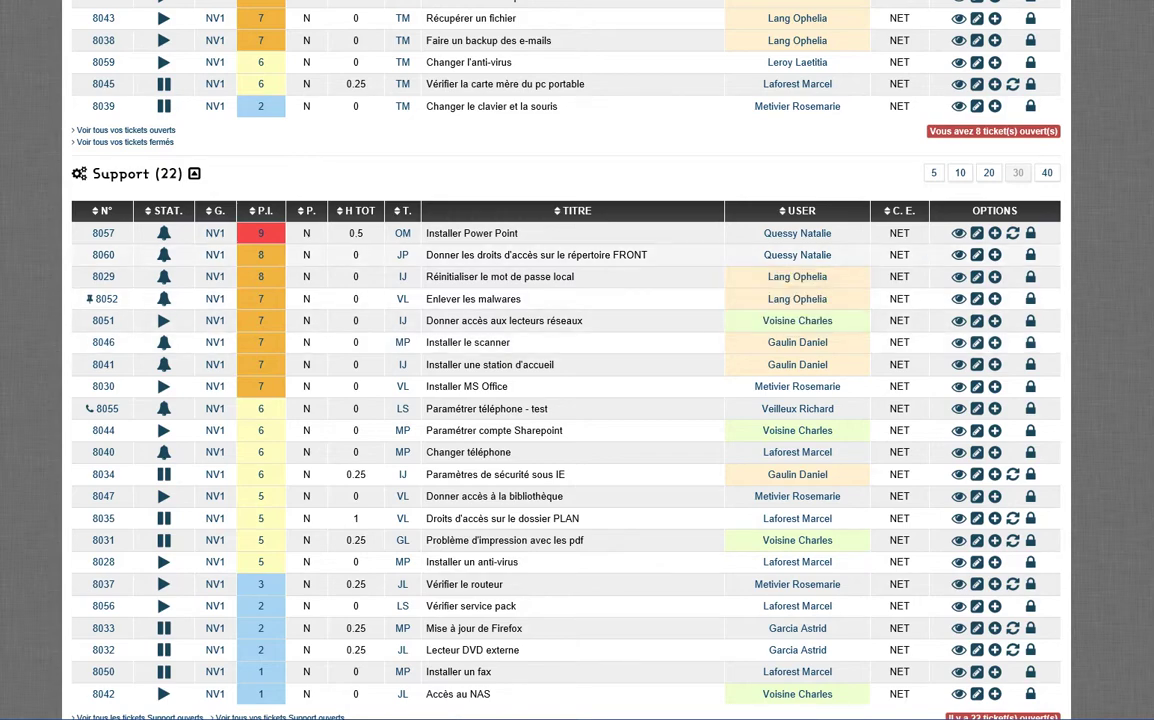
{"action": "mouse_move", "coordinate": [958, 233]}
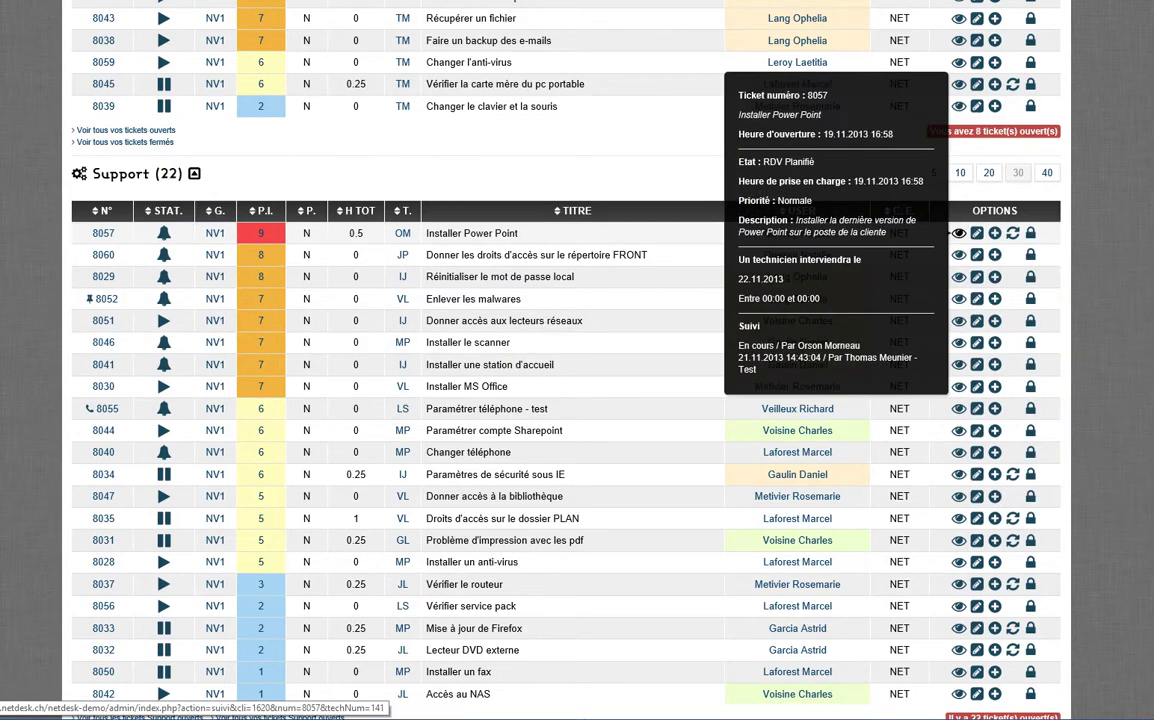
{"action": "left_click", "coordinate": [958, 233]}
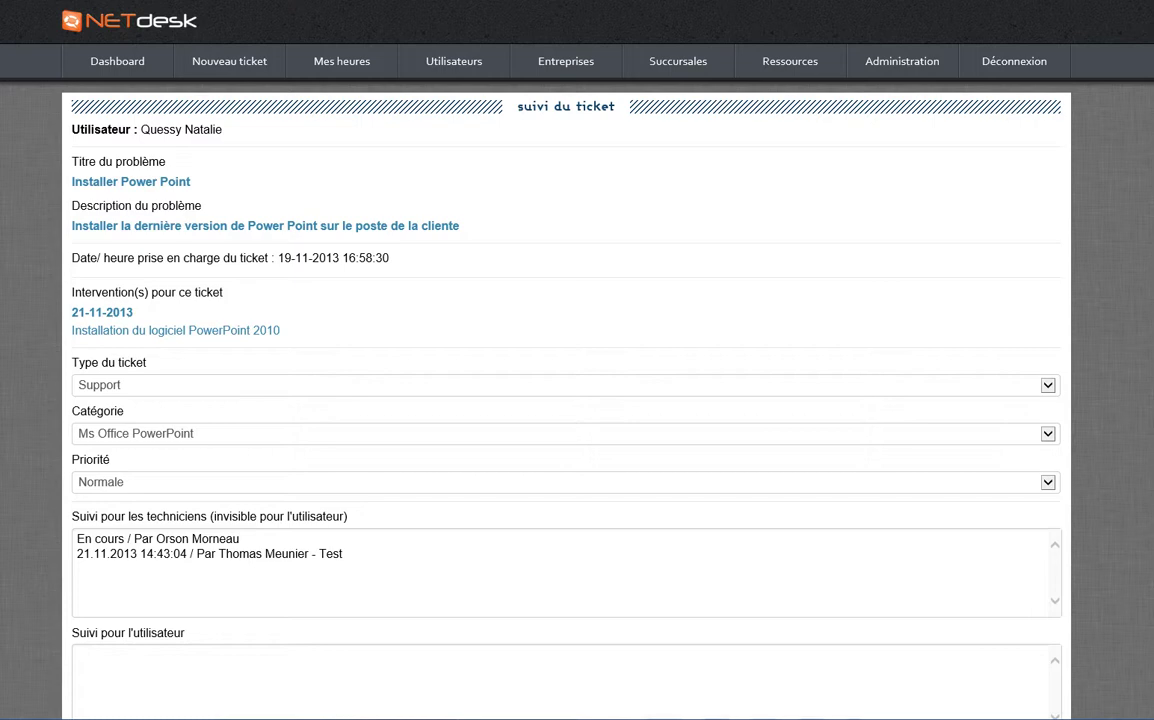
- Set the ticket's category to -Ms Office and its priority to "Haute - (Il m'est impossible de travailler)"
{"action": "scroll", "coordinate": [577, 400], "scroll_direction": "down", "scroll_amount": 1}
{"action": "scroll", "coordinate": [577, 400], "scroll_direction": "down", "scroll_amount": 1}
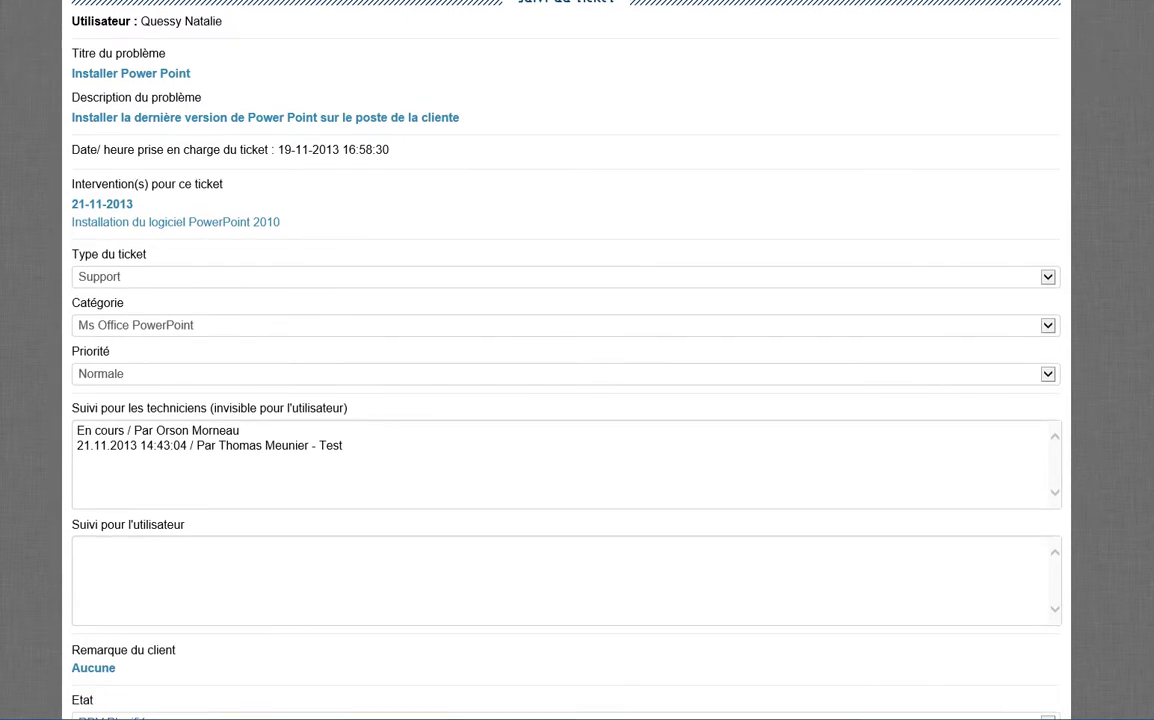
{"action": "left_click", "coordinate": [1048, 325]}
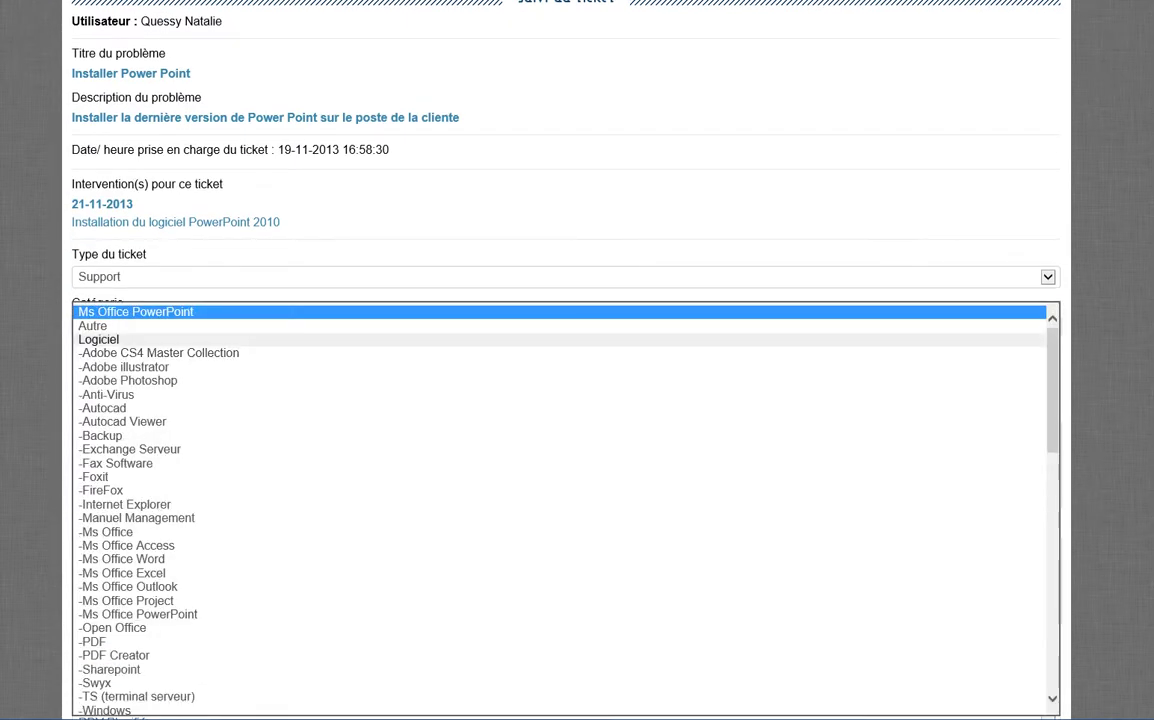
{"action": "scroll", "coordinate": [560, 580], "scroll_direction": "down", "scroll_amount": 2}
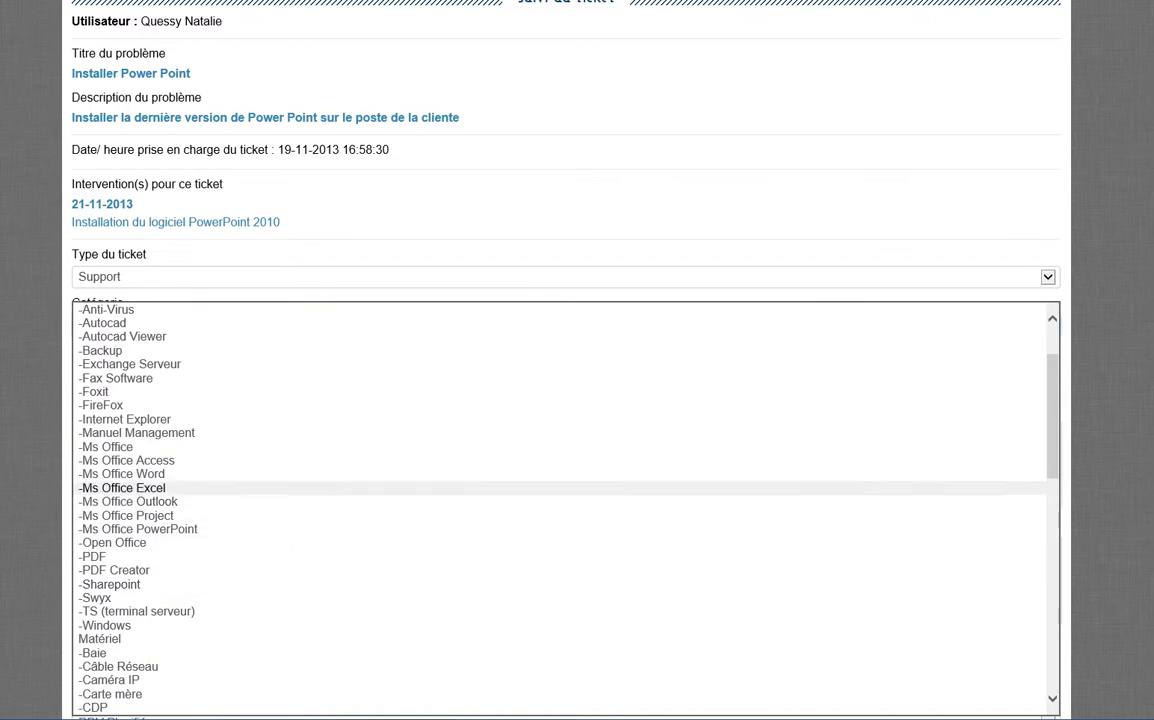
{"action": "left_click", "coordinate": [560, 448]}
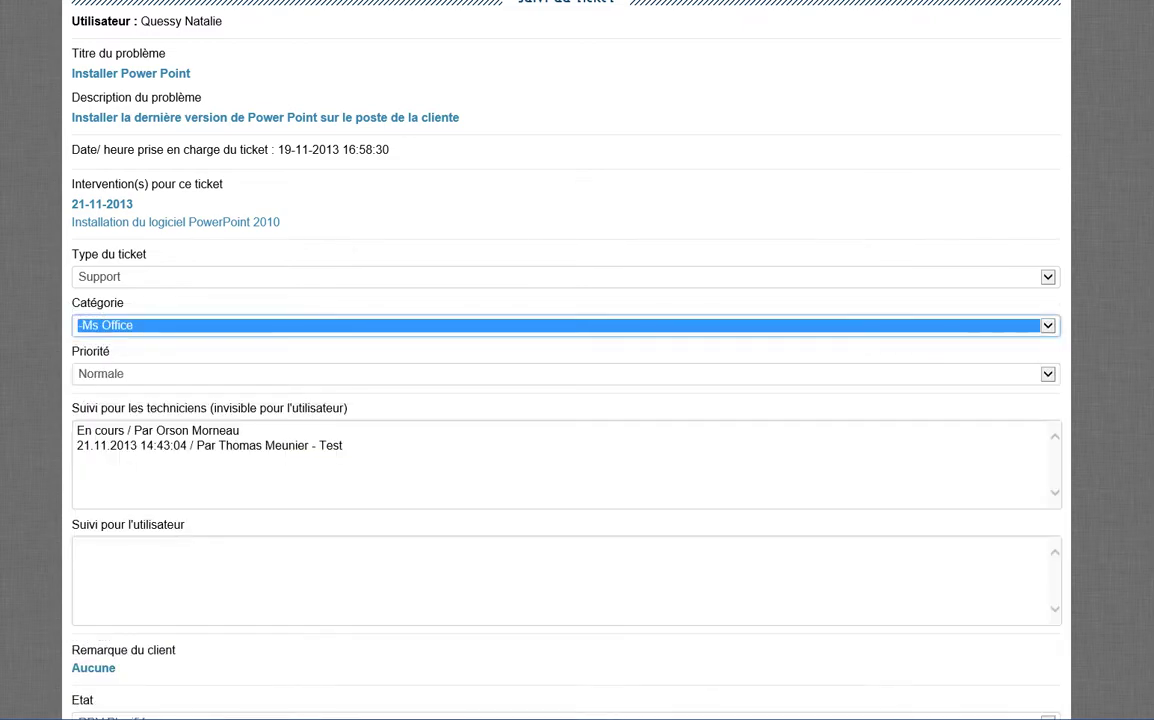
{"action": "left_click", "coordinate": [560, 373]}
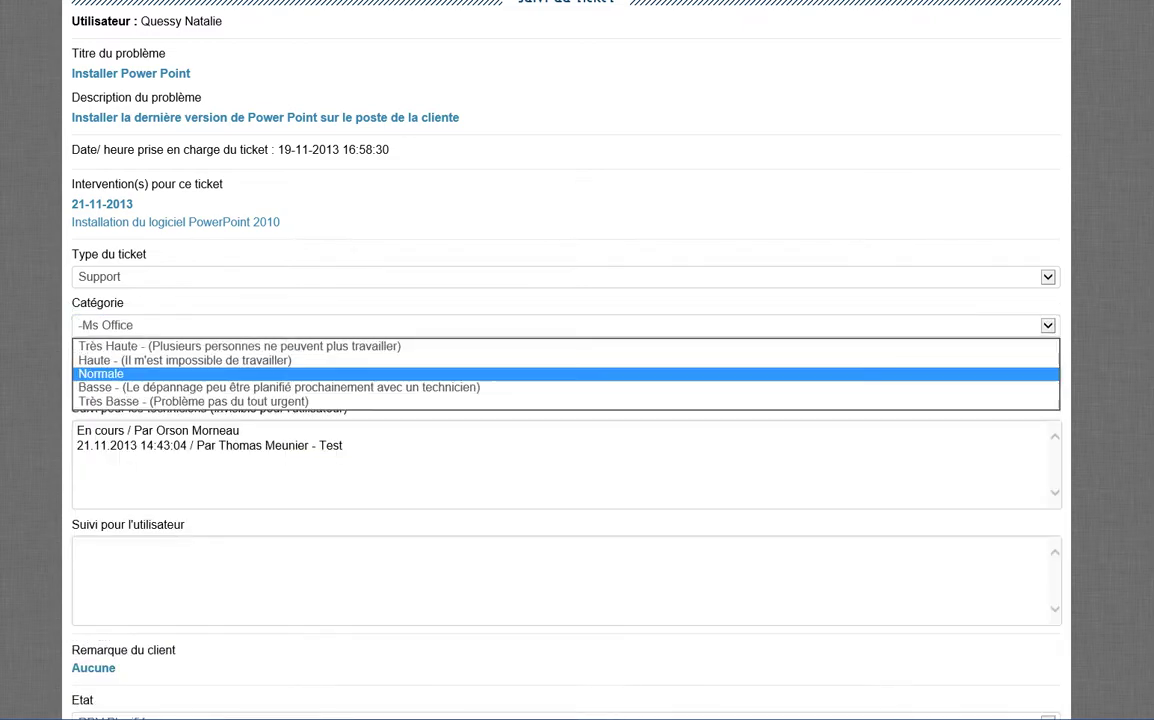
{"action": "left_click", "coordinate": [300, 355]}
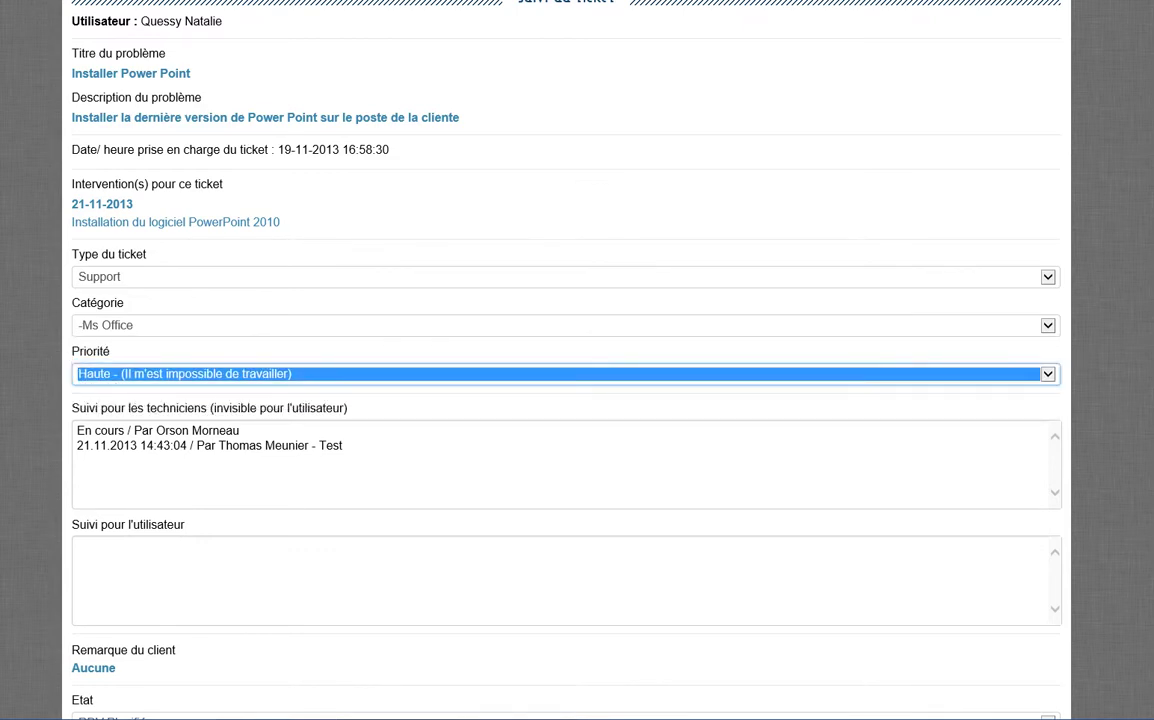
- Add a new line reading "test" at the end of the technicians' follow-up notes
{"action": "left_click", "coordinate": [164, 446]}
{"action": "left_click", "coordinate": [343, 446]}
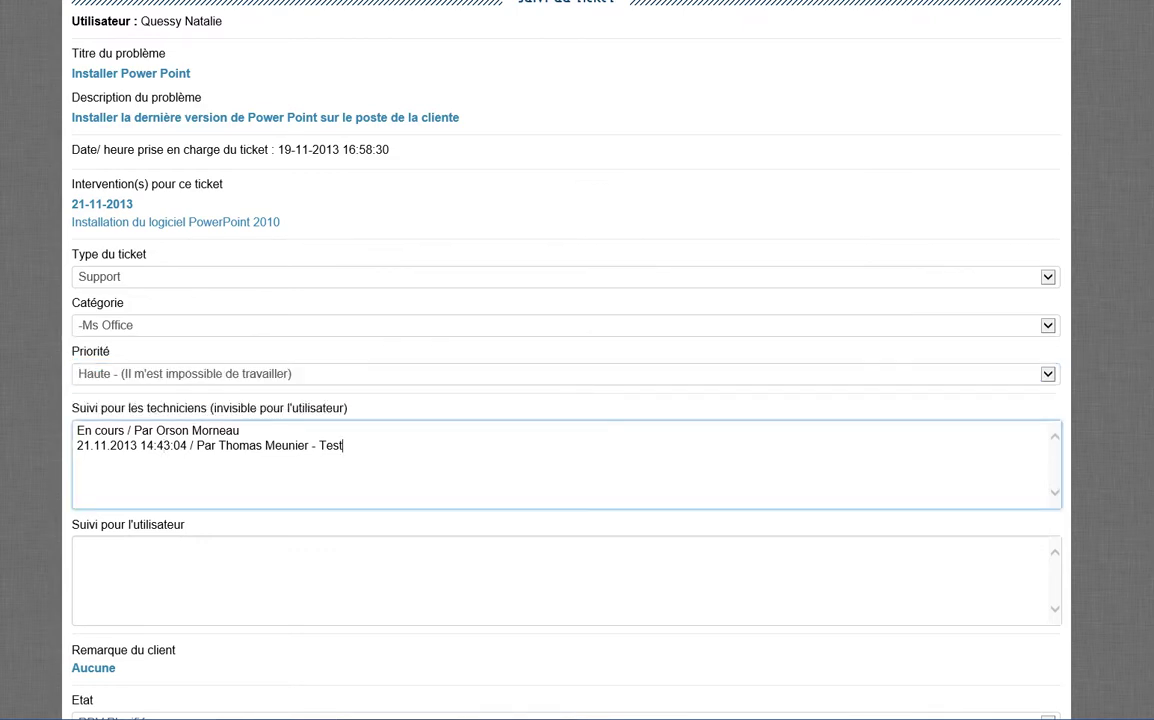
{"action": "key", "text": "Return"}
{"action": "type", "text": "test"}
- Begin the follow-up message for the user with "Bonjour Mme," and, after a blank line, "Suite à votre message....."
{"action": "left_click", "coordinate": [78, 547]}
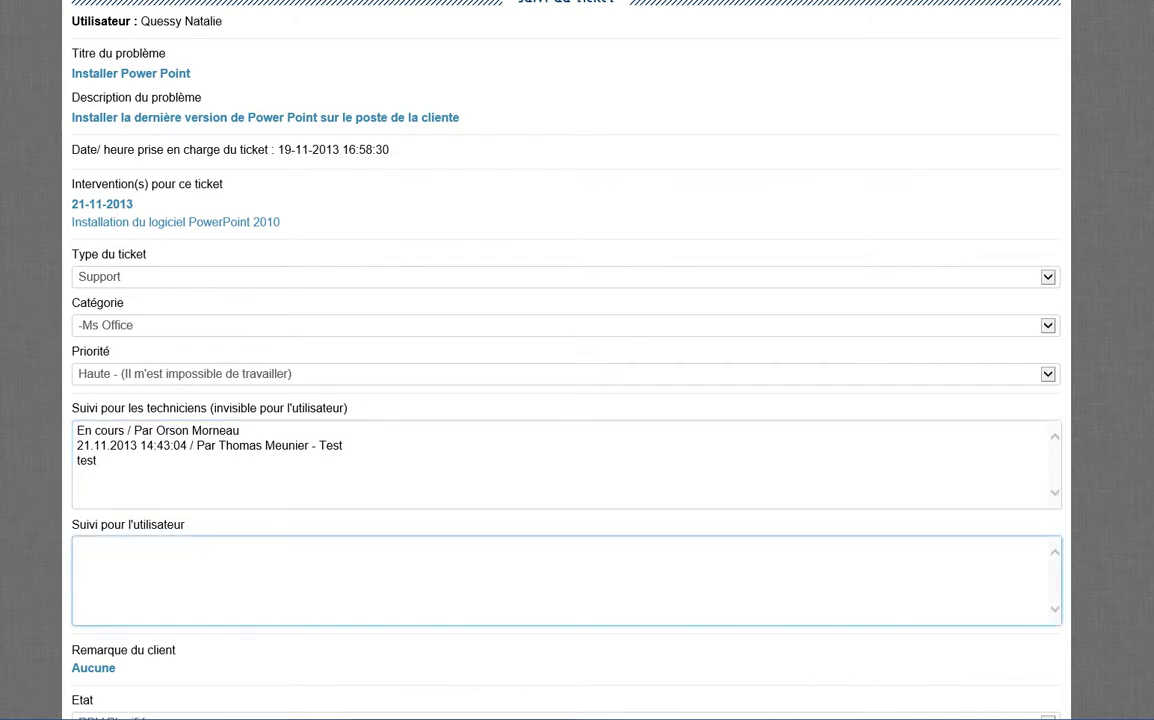
{"action": "type", "text": "Bonjour Mme,"}
{"action": "key", "text": "Return"}
{"action": "key", "text": "Return"}
{"action": "type", "text": "Suite à votre me"}
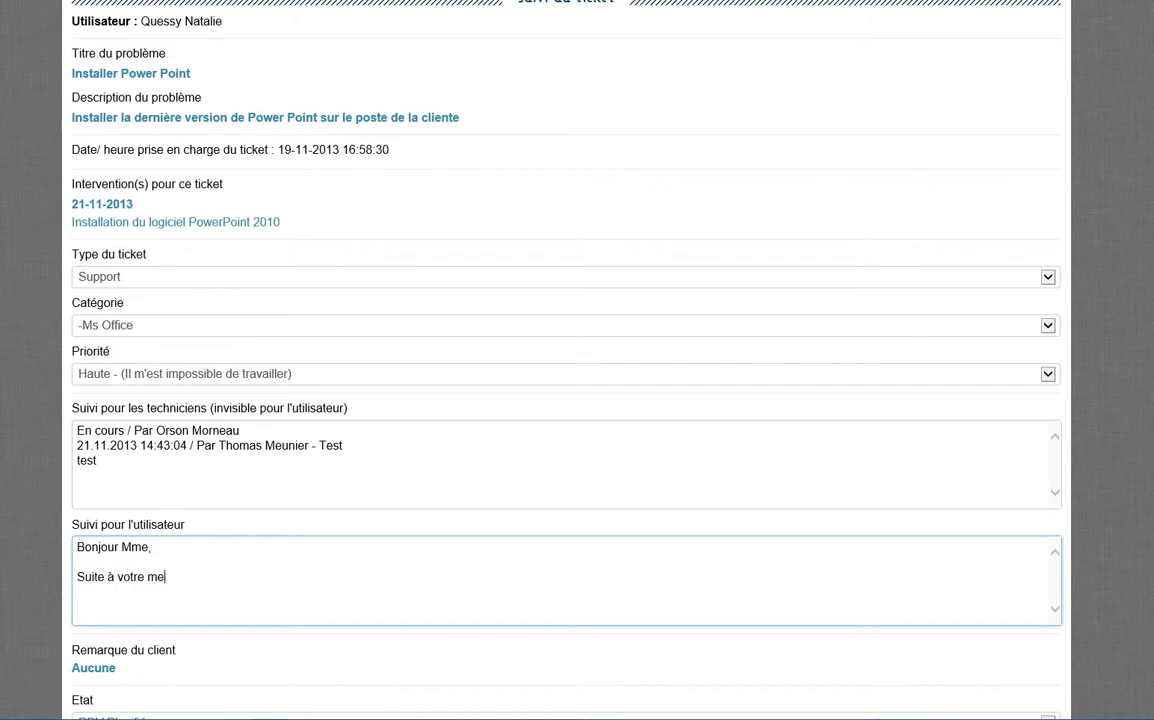
{"action": "type", "text": "ssage...."}
{"action": "key", "text": "Return"}
{"action": "key", "text": "Return"}
- End the user's follow-up message with "Meilleures salutations." and the technician's first name on the line below
{"action": "type", "text": "Meilleures saluation"}
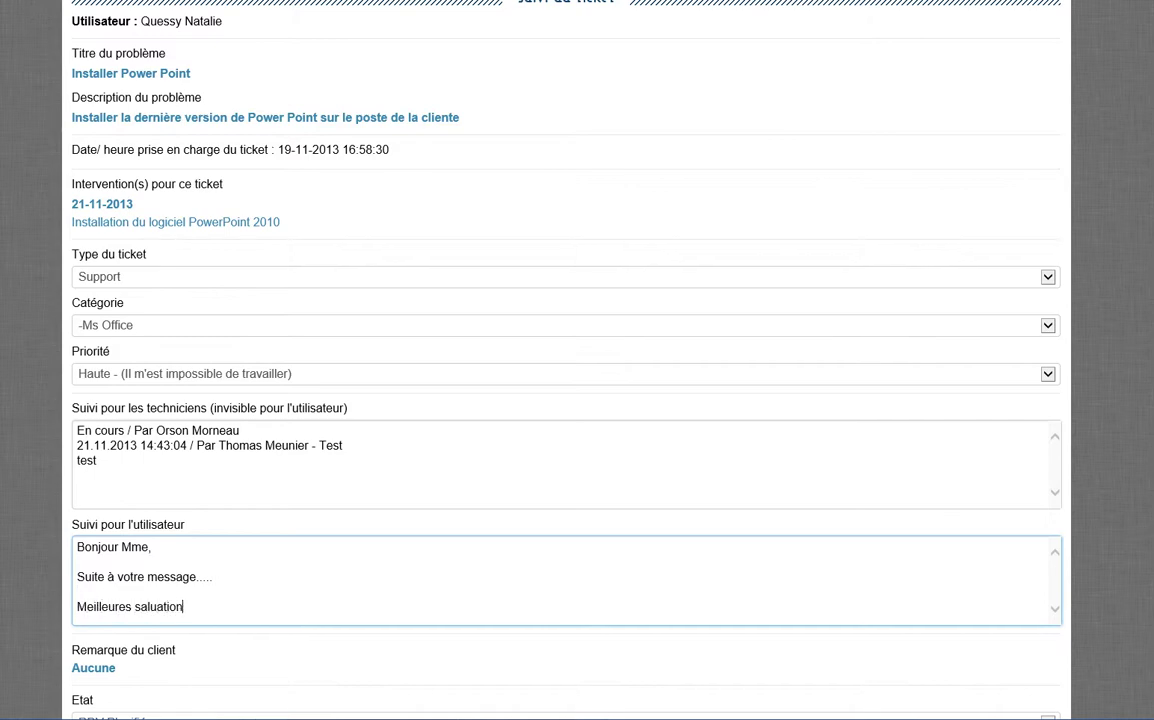
{"action": "type", "text": "s"}
{"action": "key", "text": "BackSpace"}
{"action": "key", "text": "BackSpace"}
{"action": "key", "text": "BackSpace"}
{"action": "key", "text": "BackSpace"}
{"action": "key", "text": "BackSpace"}
{"action": "key", "text": "BackSpace"}
{"action": "key", "text": "BackSpace"}
{"action": "type", "text": "utations."}
{"action": "key", "text": "Return"}
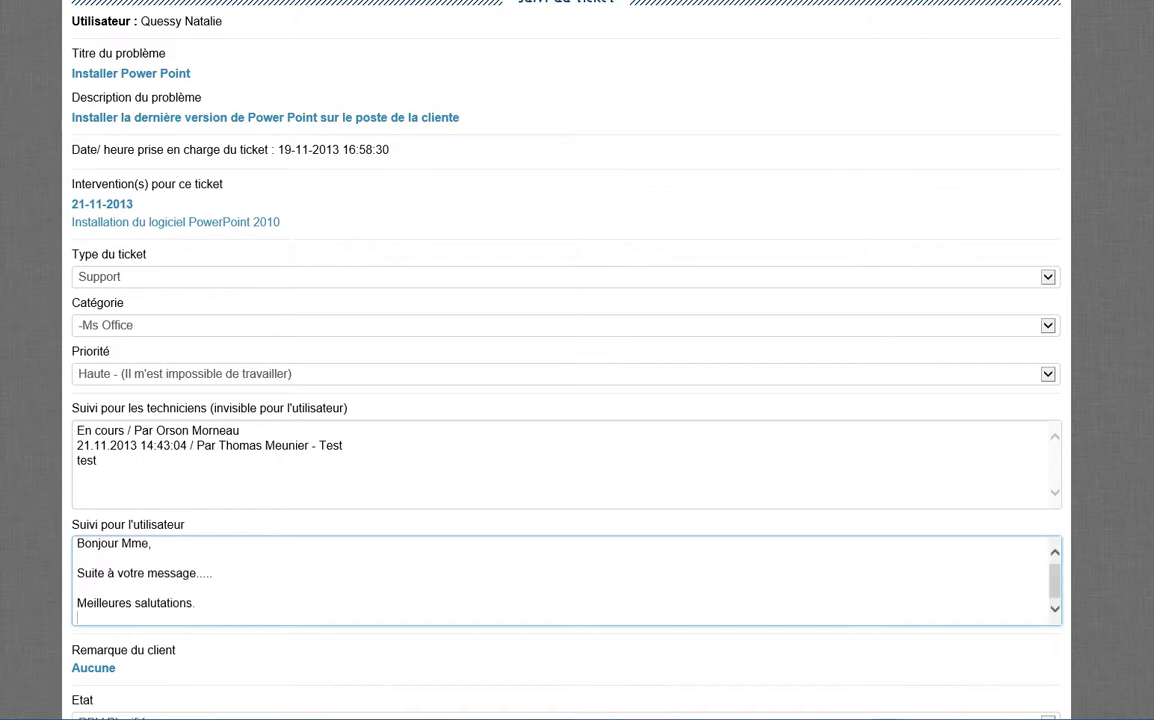
{"action": "type", "text": "Thomas"}
{"action": "scroll", "coordinate": [562, 581], "scroll_direction": "down", "scroll_amount": 1}
{"action": "left_click", "coordinate": [213, 570]}
- Set the user e-mail notification to Non and the planned appointment's start time to 10:00
{"action": "scroll", "coordinate": [566, 360], "scroll_direction": "down", "scroll_amount": 3}
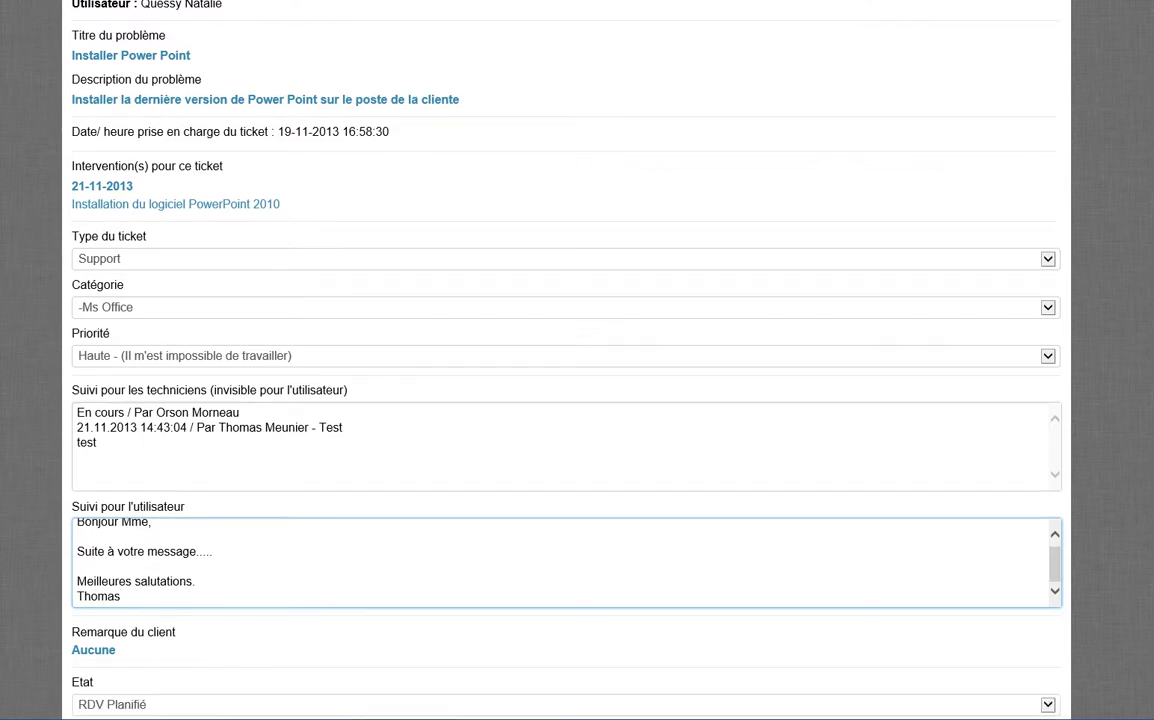
{"action": "scroll", "coordinate": [566, 360], "scroll_direction": "down", "scroll_amount": 1}
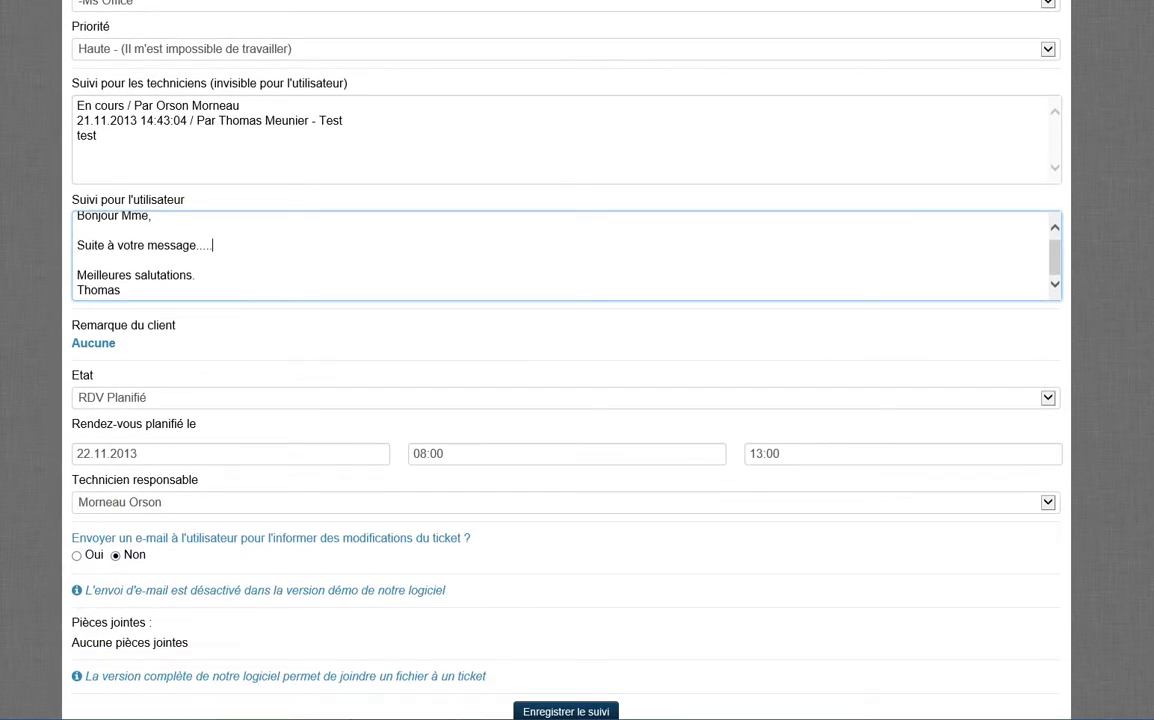
{"action": "left_click", "coordinate": [76, 555]}
{"action": "left_click", "coordinate": [115, 555]}
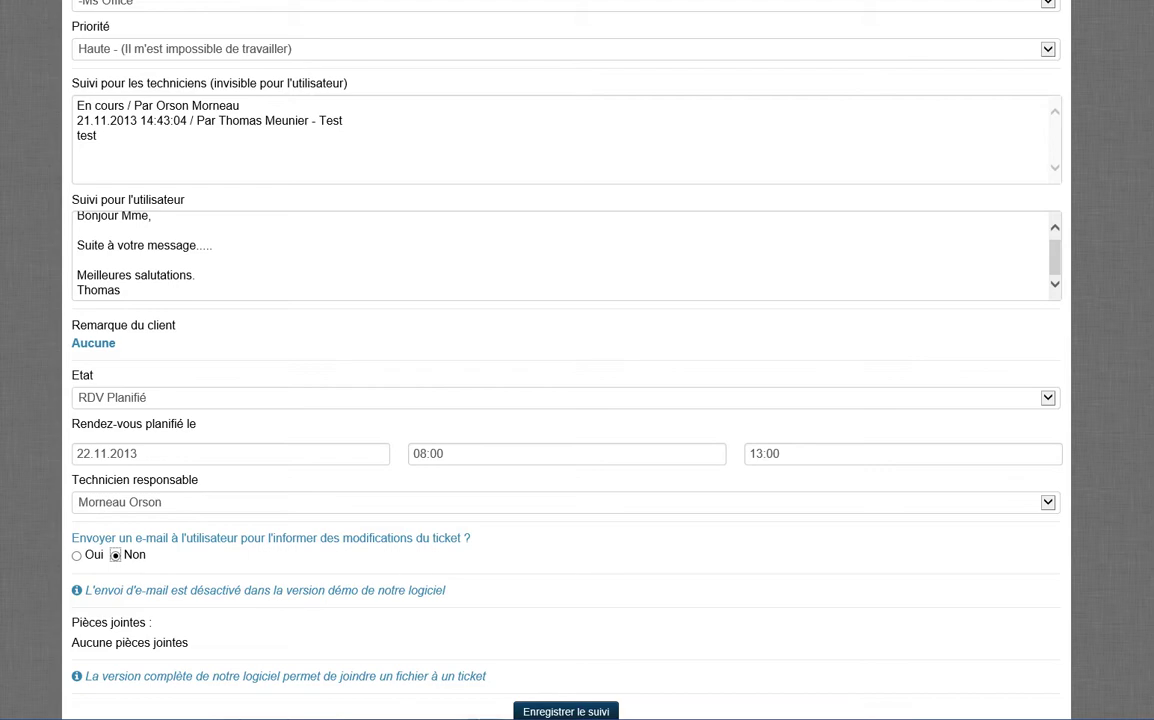
{"action": "left_click", "coordinate": [443, 453]}
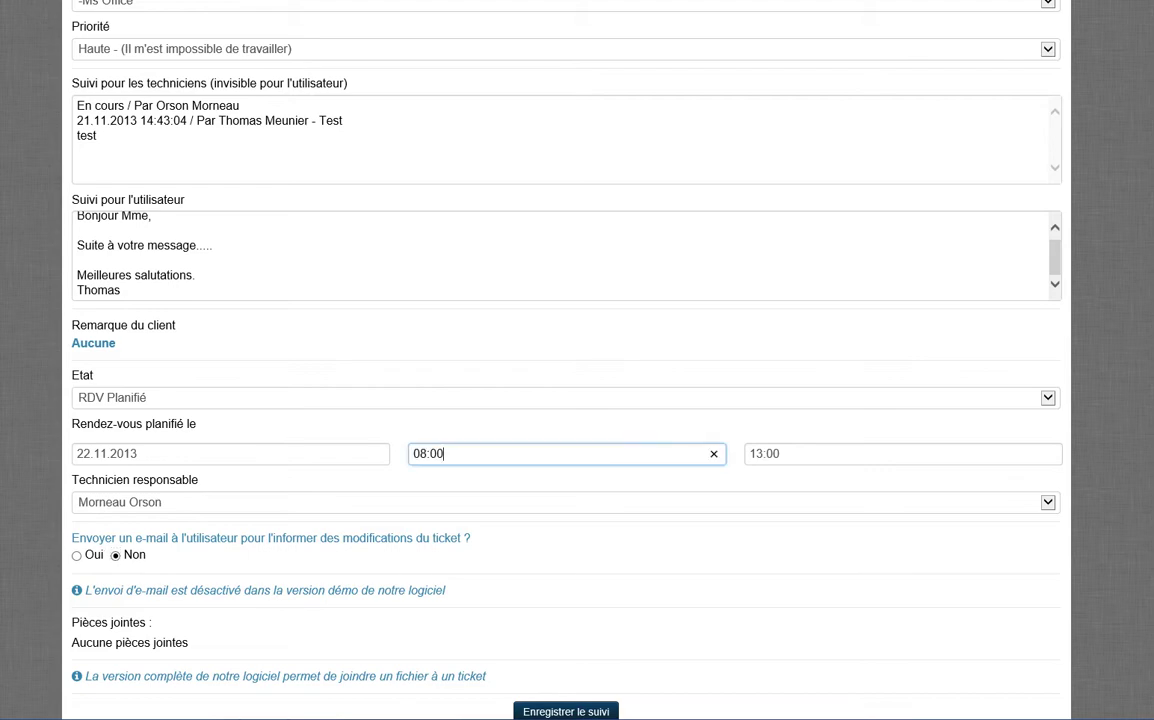
{"action": "left_click_drag", "start_coordinate": [519, 528], "coordinate": [534, 528]}
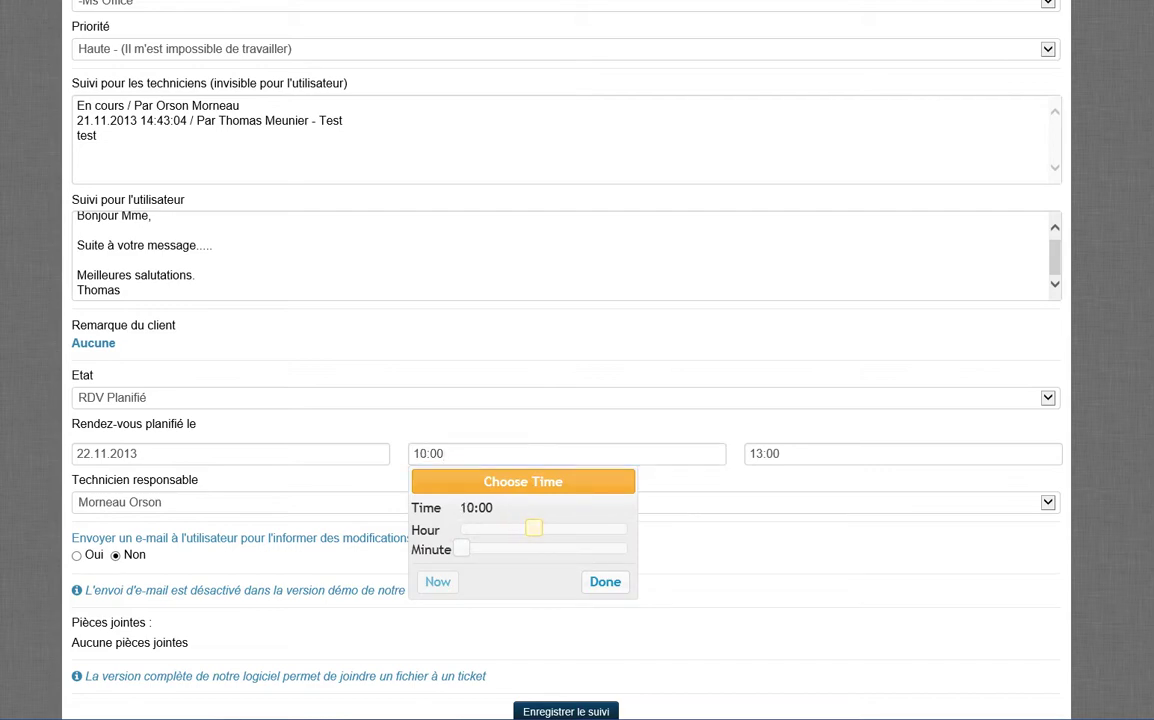
{"action": "left_click", "coordinate": [783, 454]}
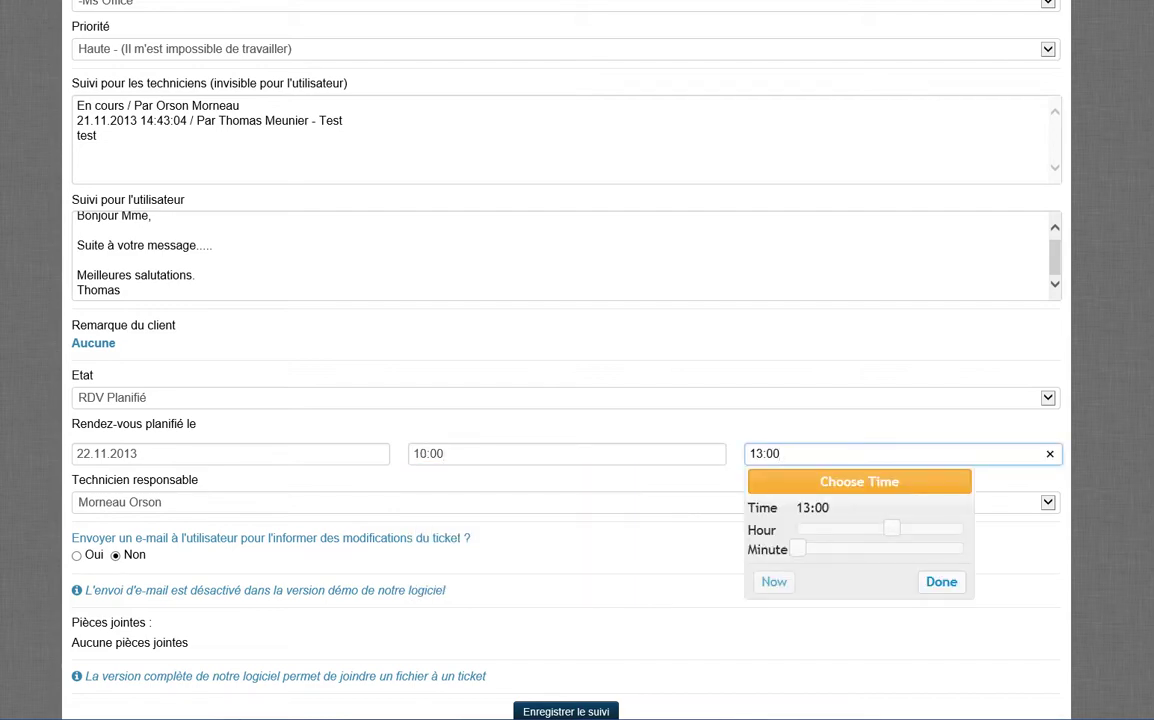
- Change the responsible technician to the one listed three entries above the currently assigned technician
{"action": "left_click", "coordinate": [560, 503]}
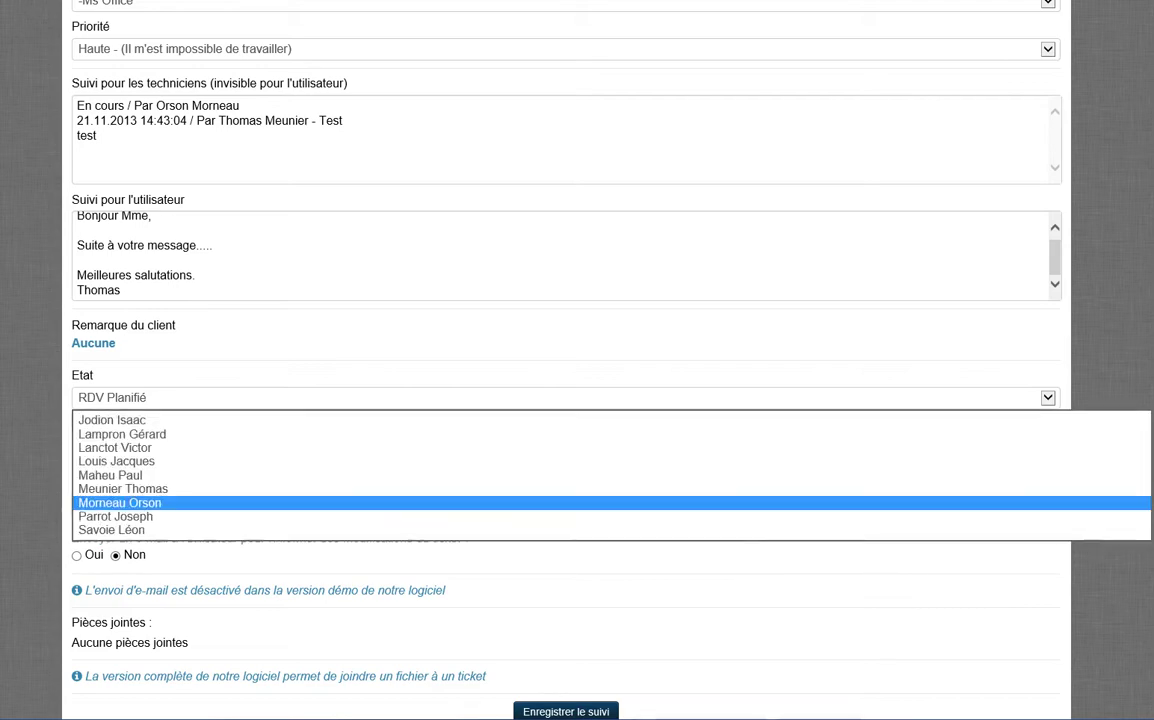
{"action": "key", "text": "Up"}
{"action": "key", "text": "Up"}
{"action": "key", "text": "Up"}
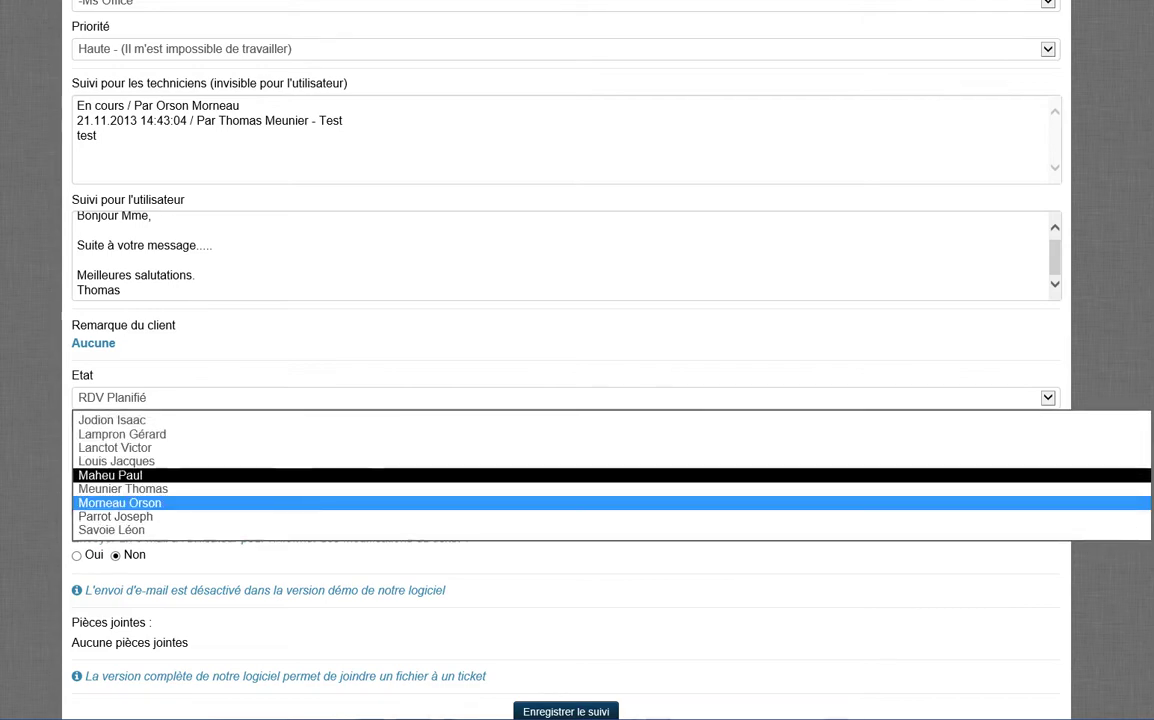
{"action": "key", "text": "Return"}
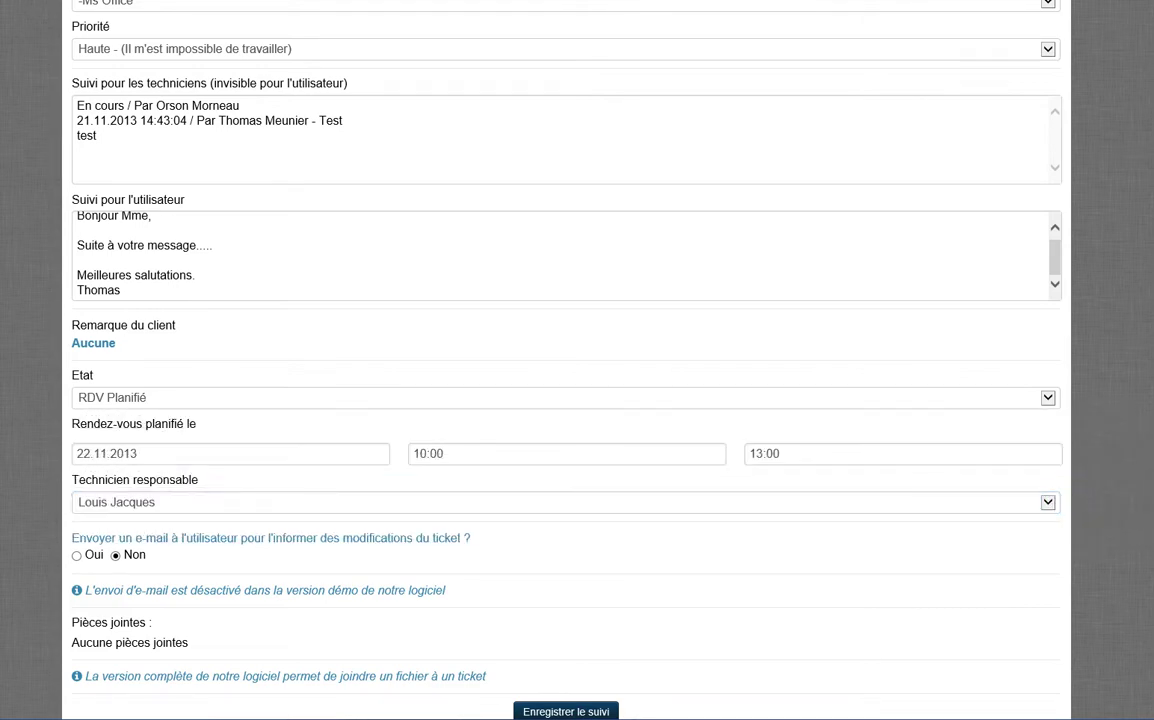
- Review the completed follow-up form and save the ticket's follow-up
{"action": "scroll", "coordinate": [566, 360], "scroll_direction": "down", "scroll_amount": 2}
{"action": "scroll", "coordinate": [566, 360], "scroll_direction": "up", "scroll_amount": 1}
{"action": "scroll", "coordinate": [566, 360], "scroll_direction": "up", "scroll_amount": 4}
{"action": "scroll", "coordinate": [566, 581], "scroll_direction": "down", "scroll_amount": 5}
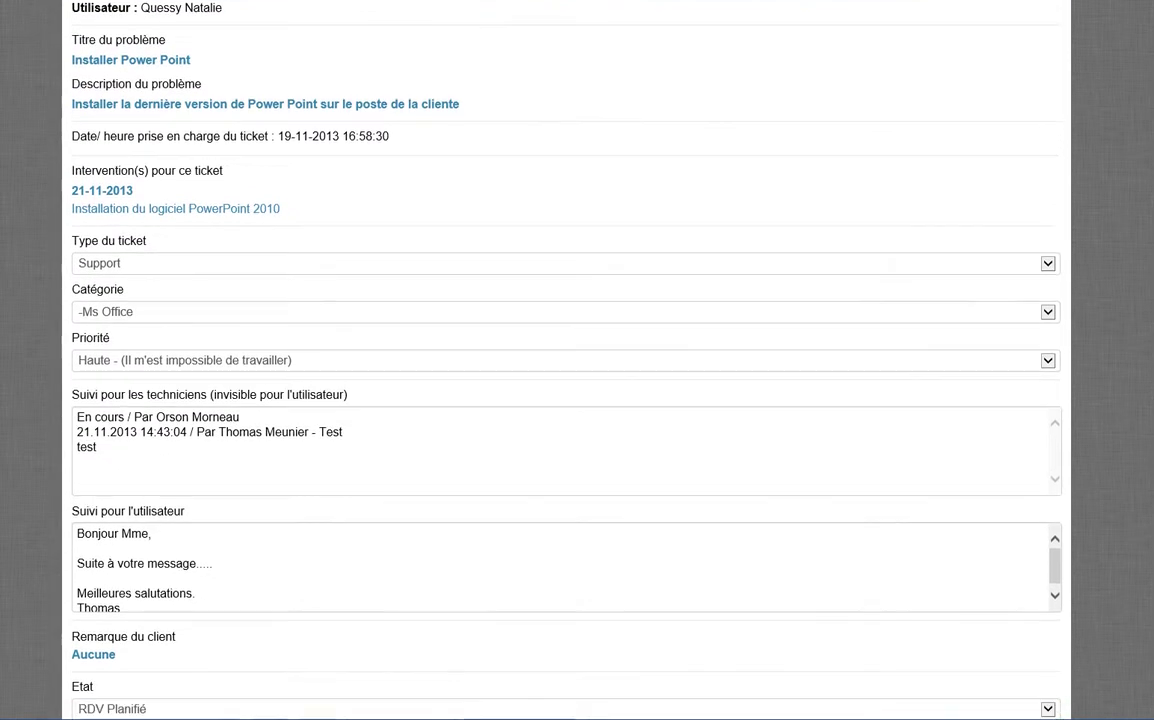
{"action": "left_click", "coordinate": [566, 581]}
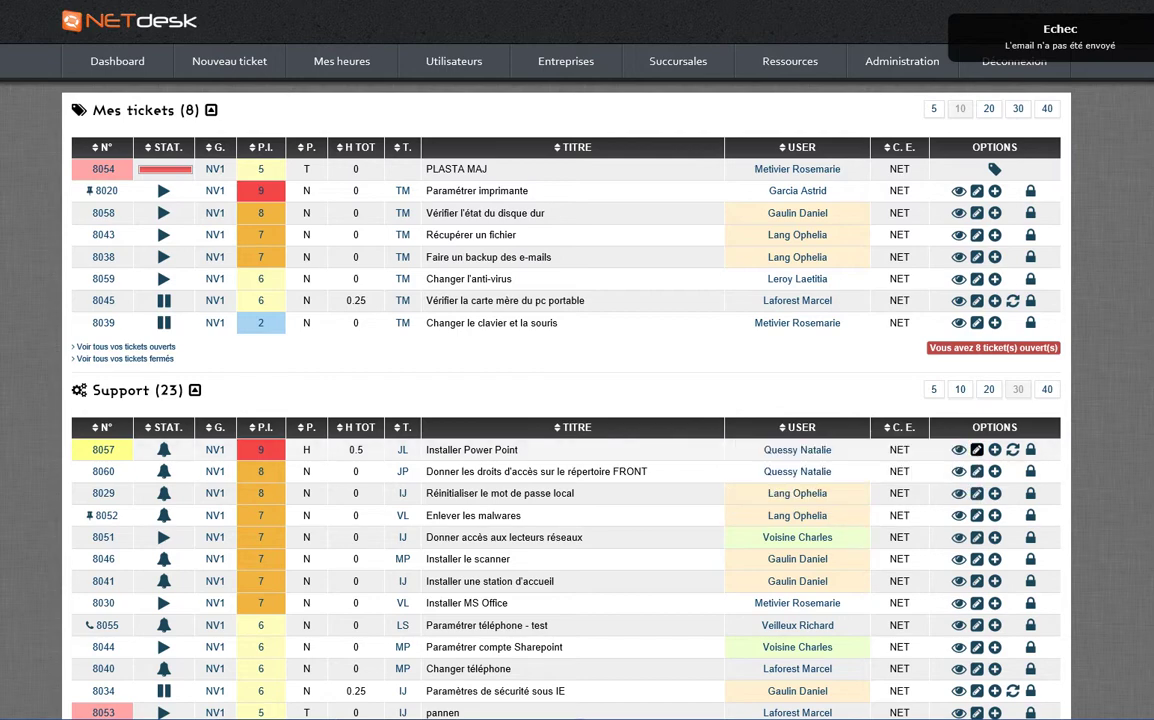
- Change the "Installer Power Point" ticket's title to "Installer Power Point 2013" in its details and save the modification
{"action": "mouse_move", "coordinate": [959, 450]}
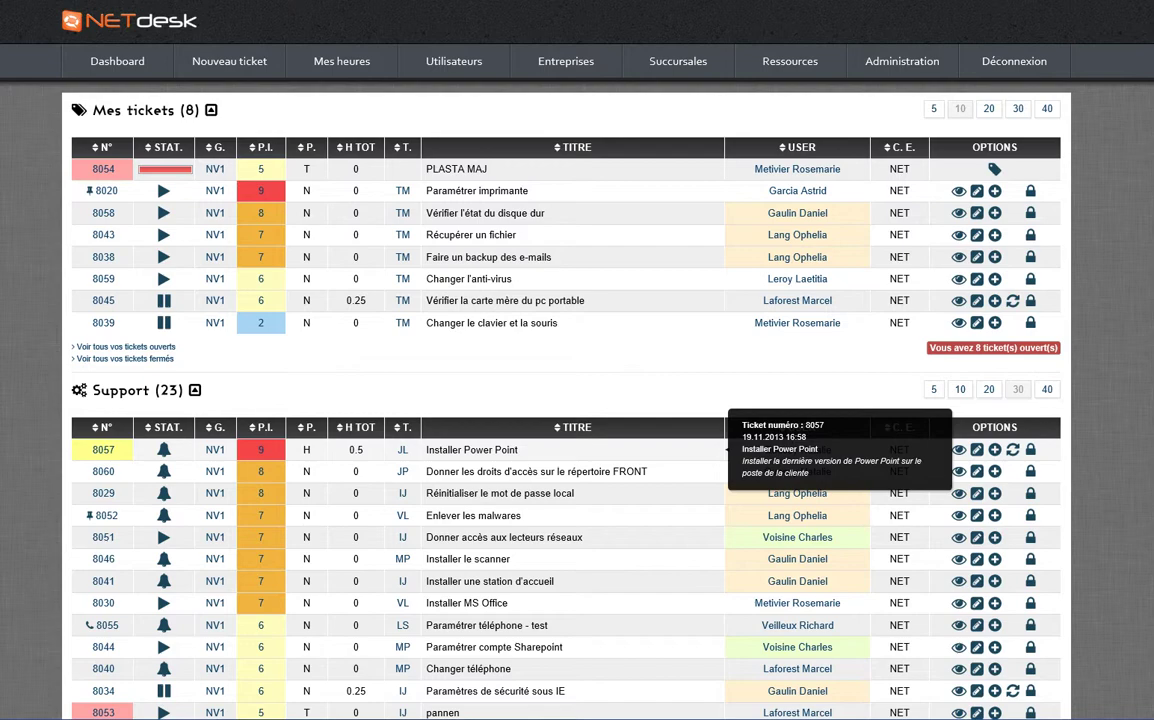
{"action": "left_click_drag", "start_coordinate": [519, 450], "coordinate": [425, 450]}
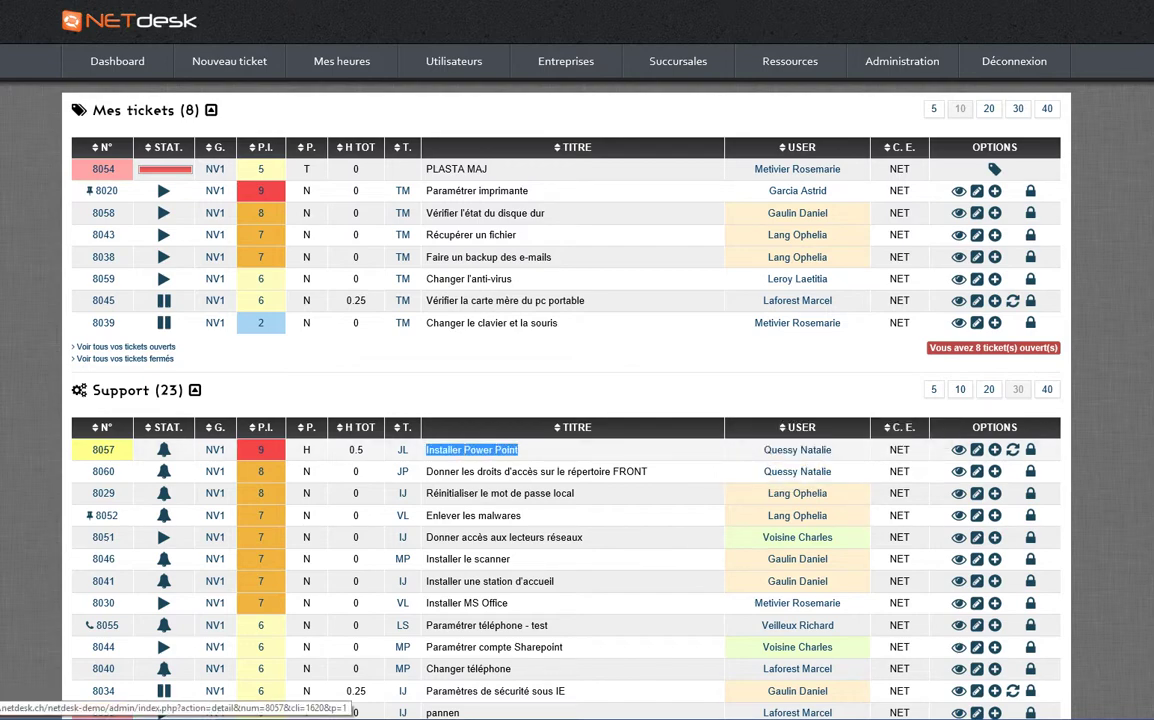
{"action": "left_click", "coordinate": [430, 450]}
{"action": "left_click", "coordinate": [190, 420]}
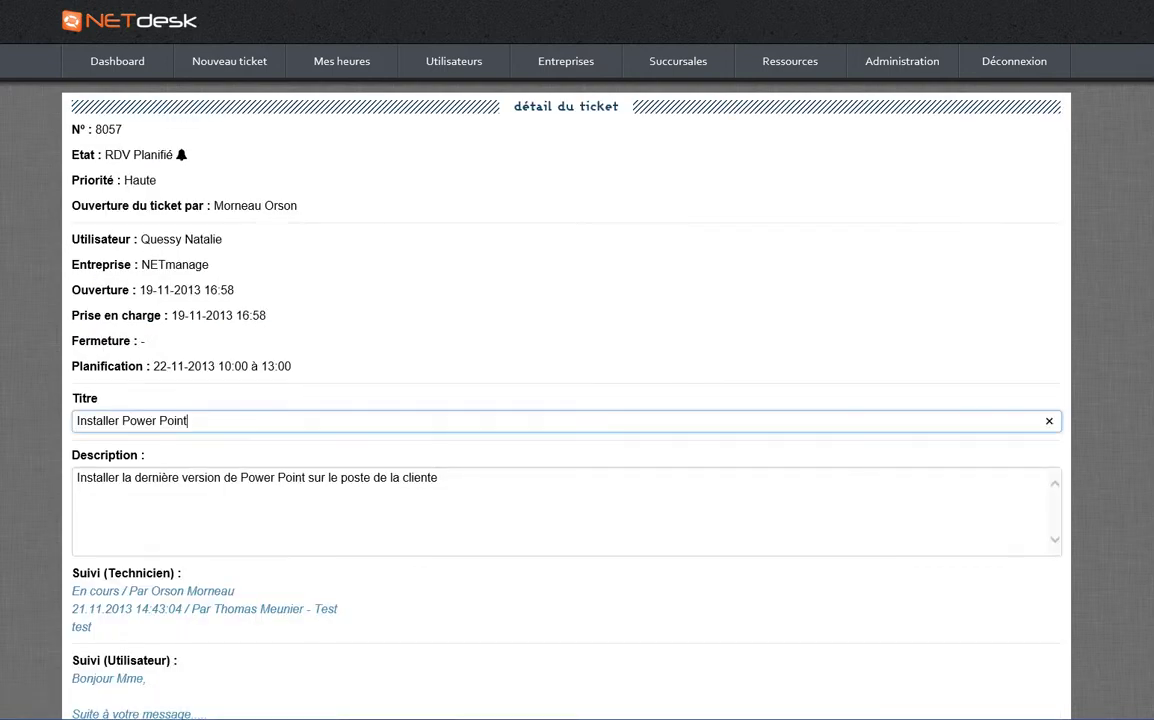
{"action": "type", "text": "2010"}
{"action": "key", "text": "BackSpace"}
{"action": "type", "text": "3"}
{"action": "scroll", "coordinate": [566, 400], "scroll_direction": "down", "scroll_amount": 2}
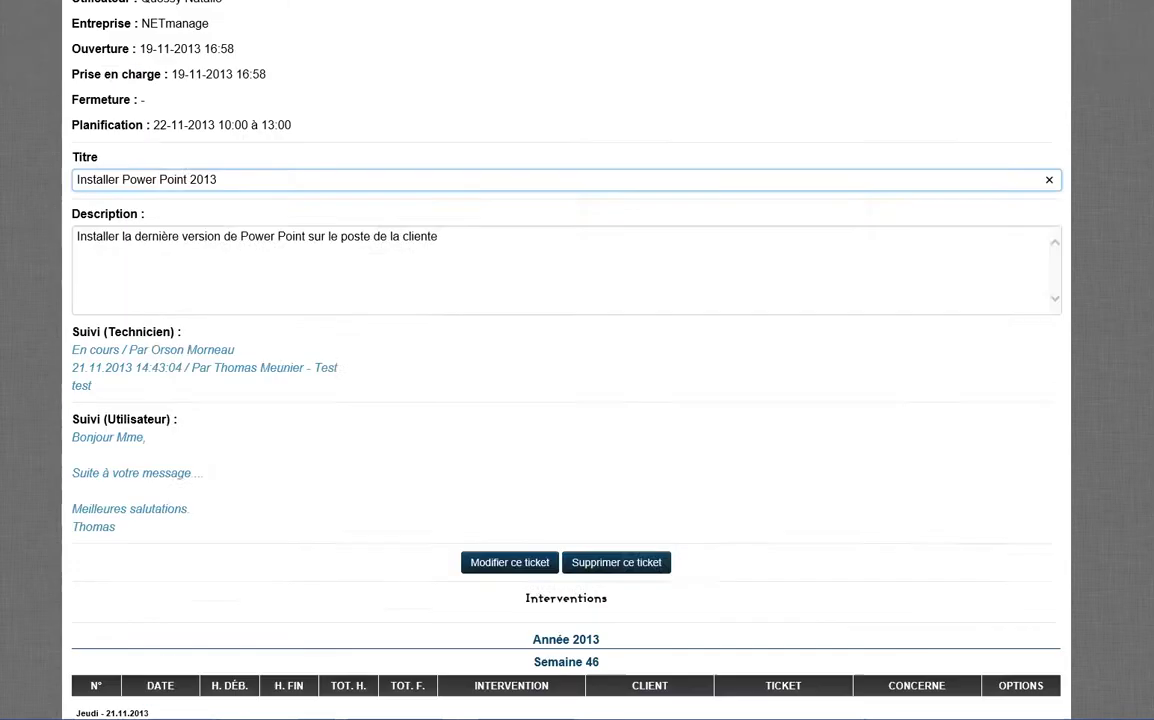
{"action": "scroll", "coordinate": [566, 400], "scroll_direction": "down", "scroll_amount": 1}
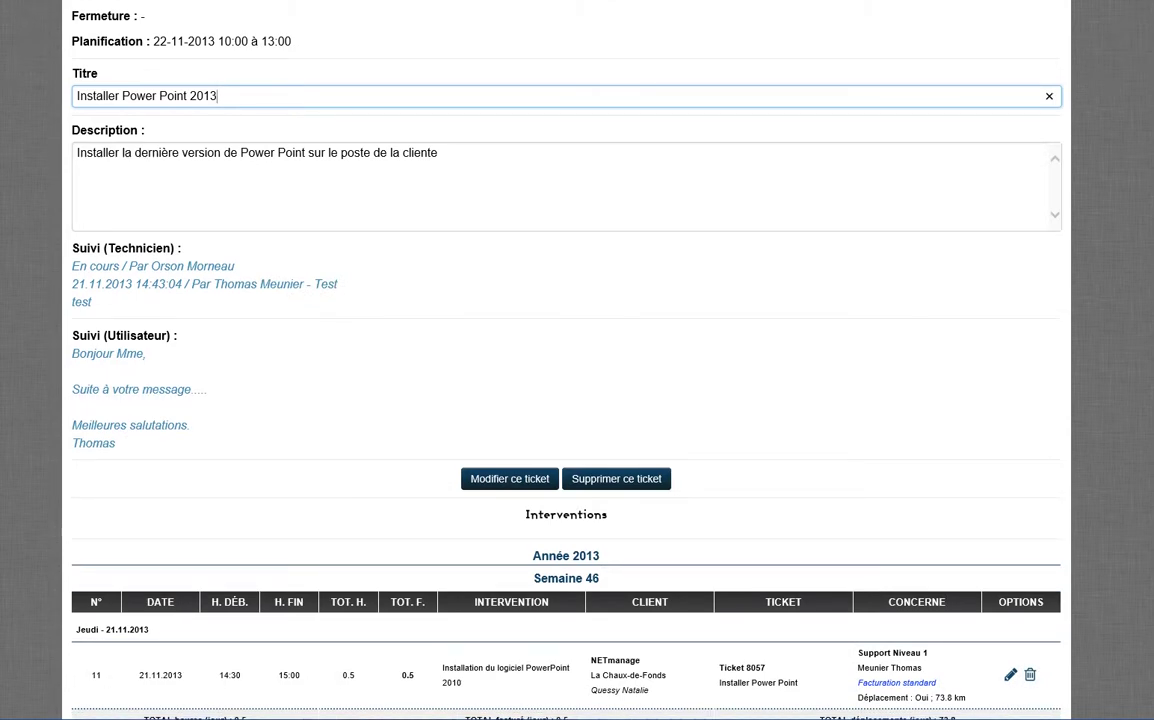
{"action": "left_click", "coordinate": [510, 478]}
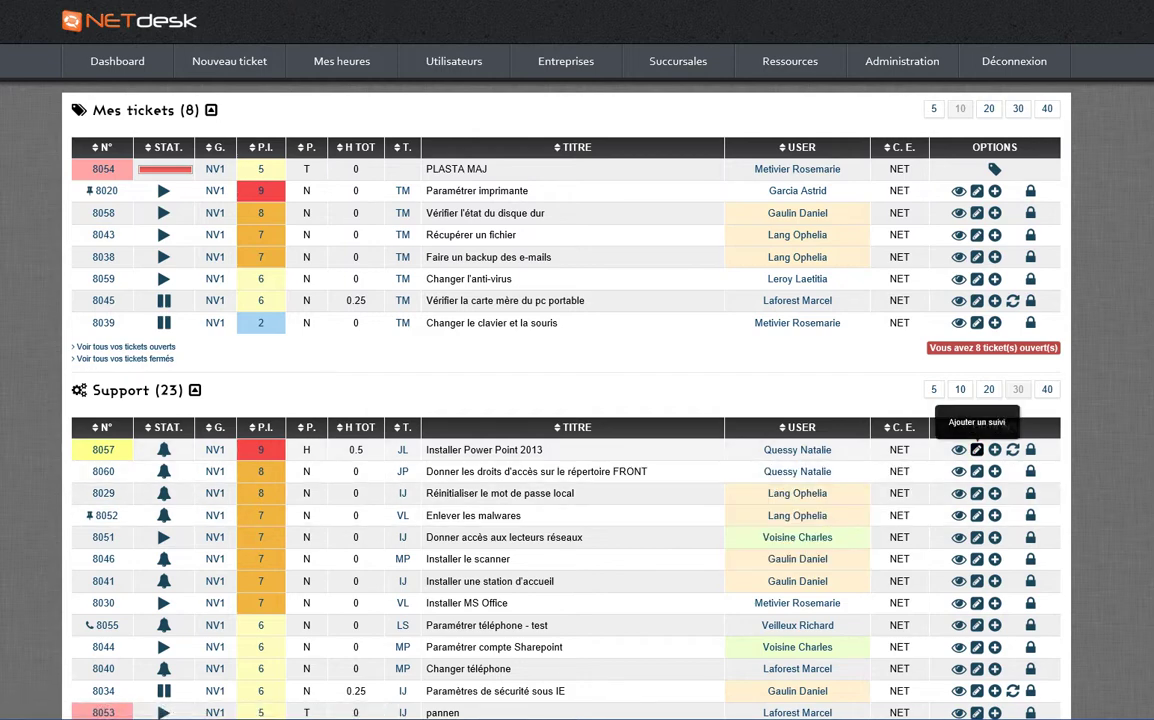
- Add the technician follow-up "Test. Suivi." to the "Installer Power Point 2013" ticket from the ticket list and close the follow-up window
{"action": "left_click", "coordinate": [977, 449]}
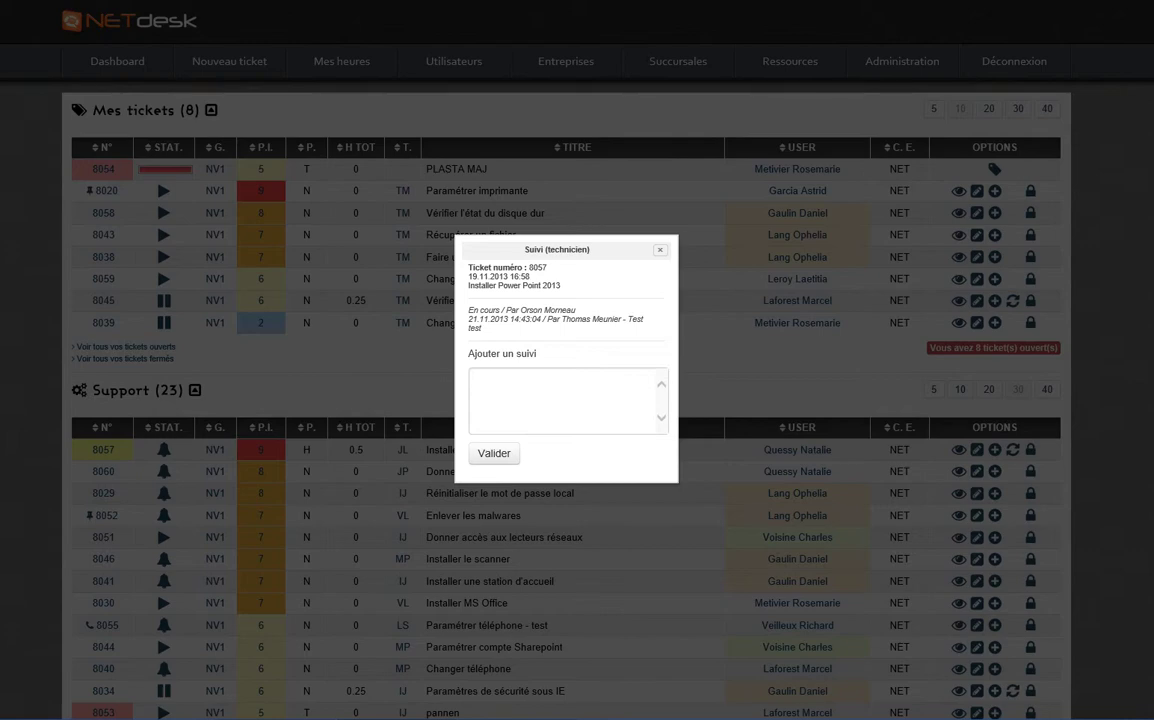
{"action": "left_click", "coordinate": [520, 391]}
{"action": "type", "text": "Tes"}
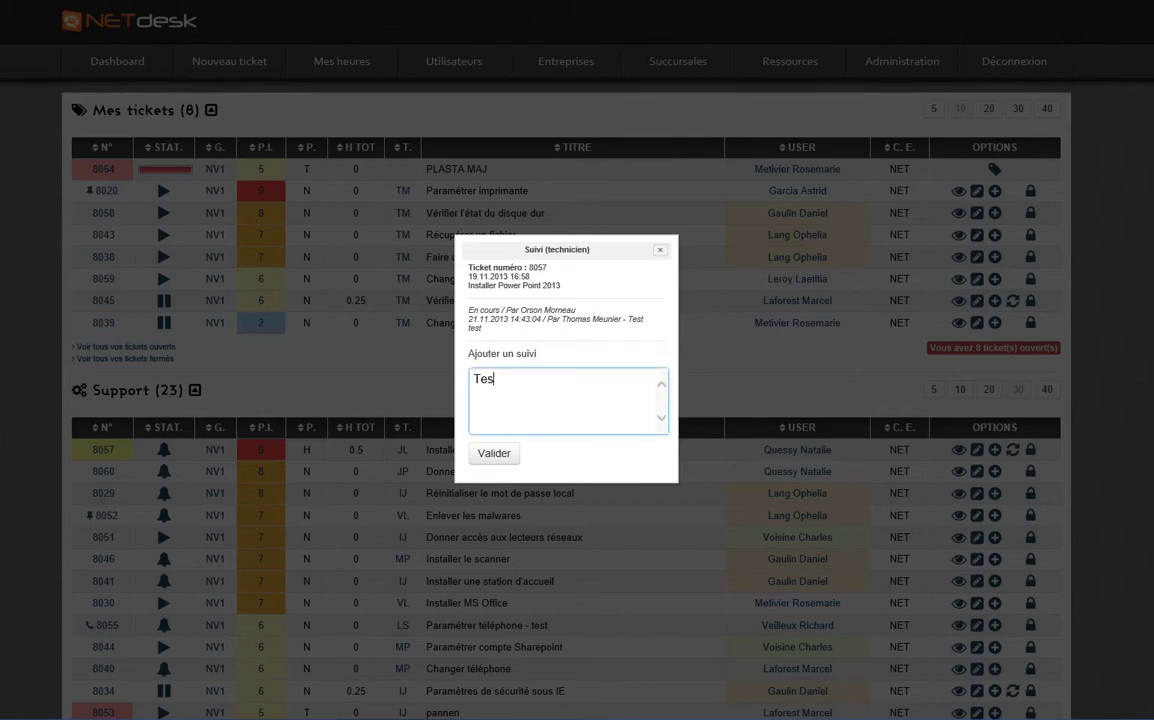
{"action": "type", "text": "t. Suivi."}
{"action": "key", "text": "Tab"}
{"action": "key", "text": "Return"}
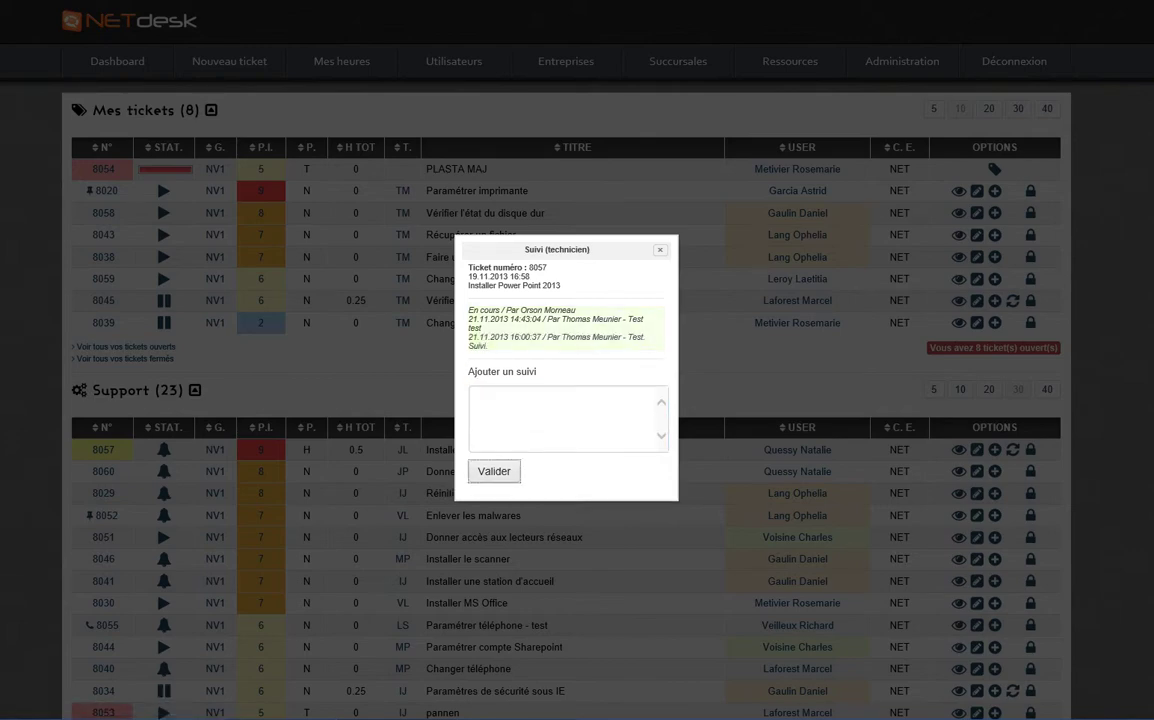
{"action": "left_click", "coordinate": [445, 424]}
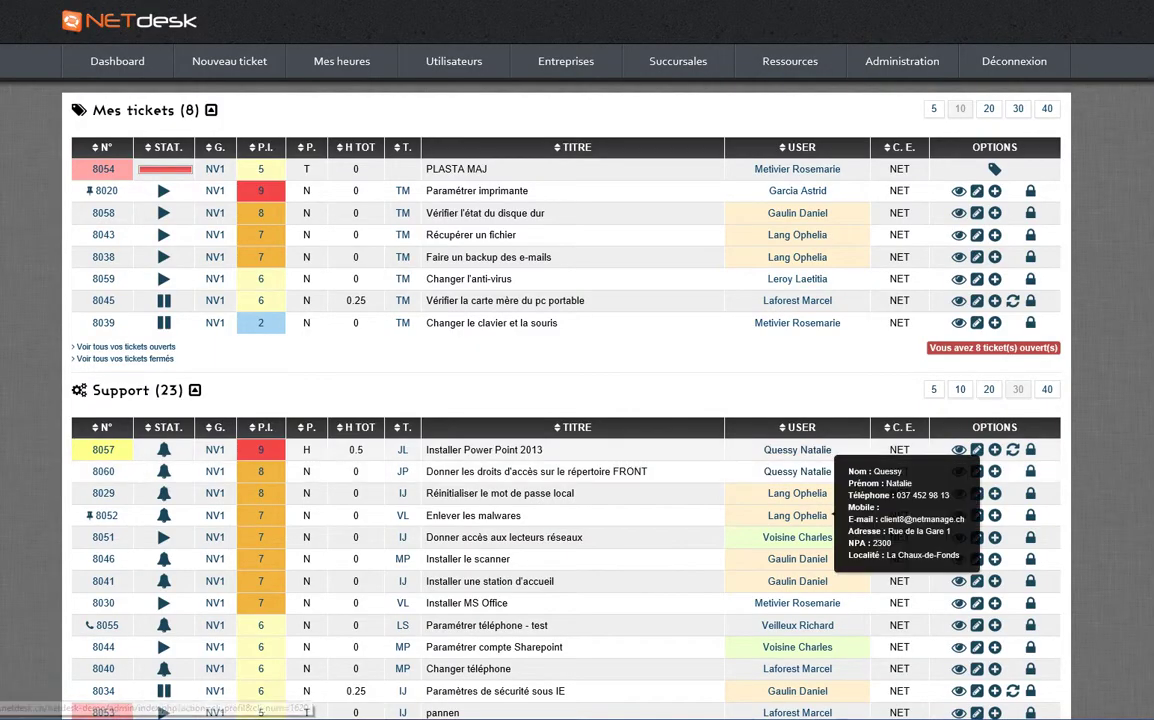
- Add the technician follow-up "test2" to the "Installer le scanner" ticket in the Support list and validate it
{"action": "left_click", "coordinate": [977, 559]}
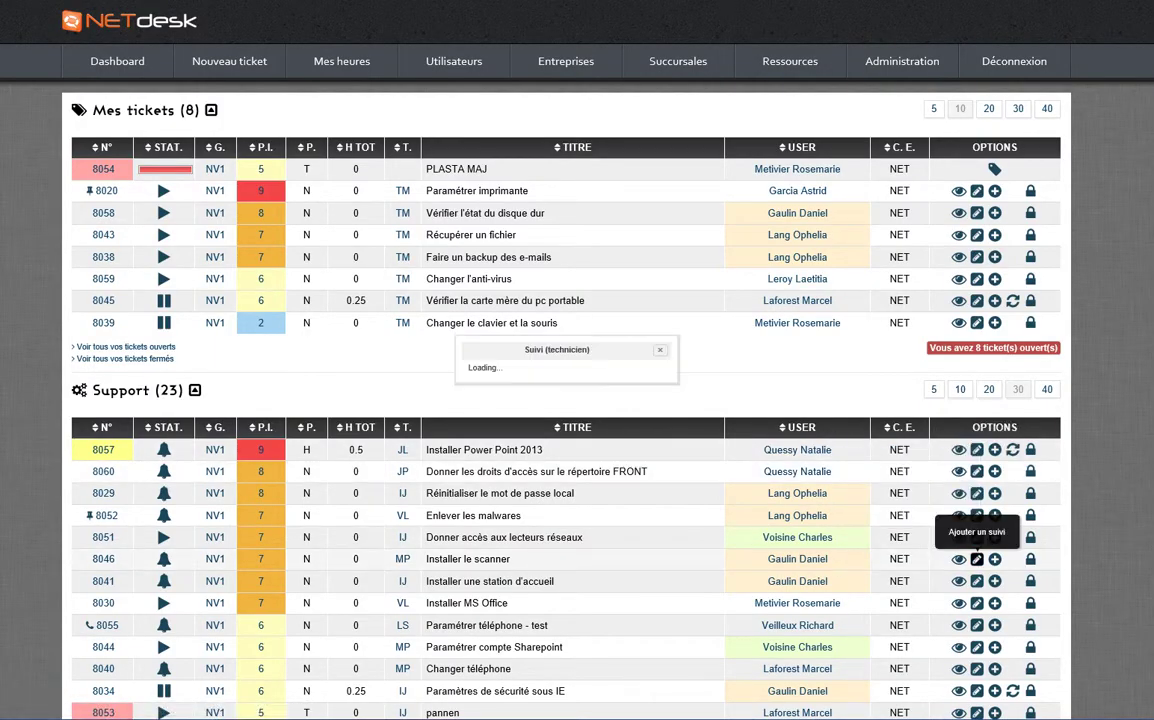
{"action": "type", "text": "test"}
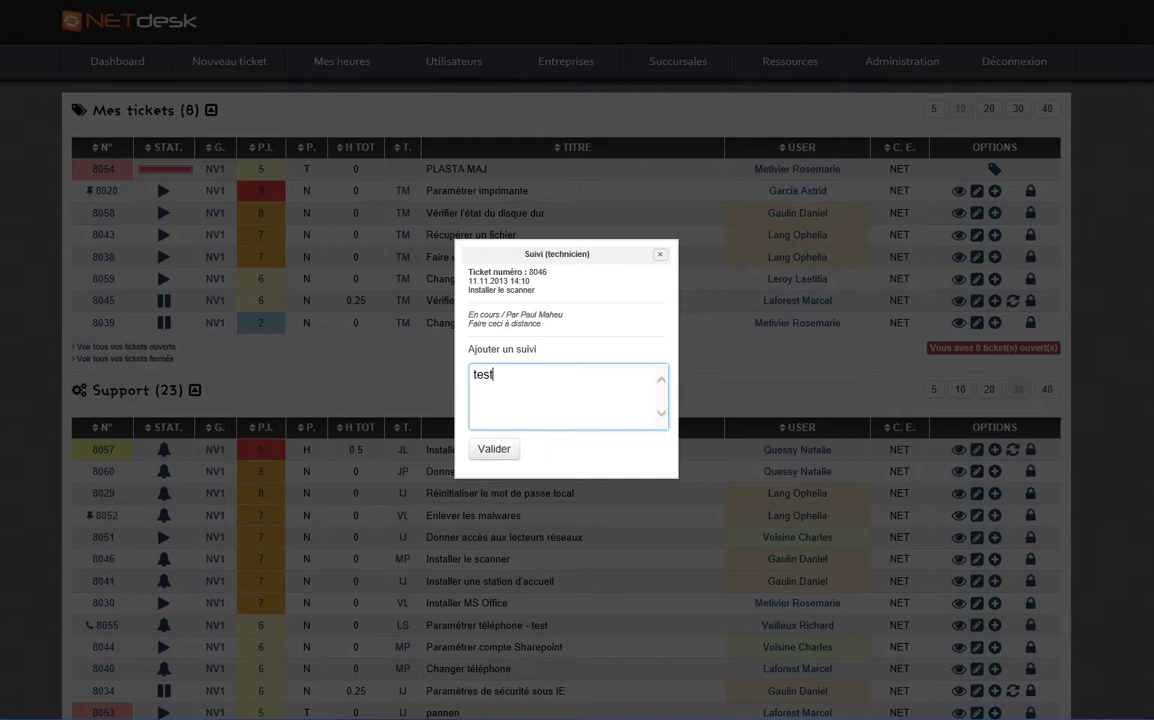
{"action": "type", "text": "2"}
{"action": "left_click", "coordinate": [494, 448]}
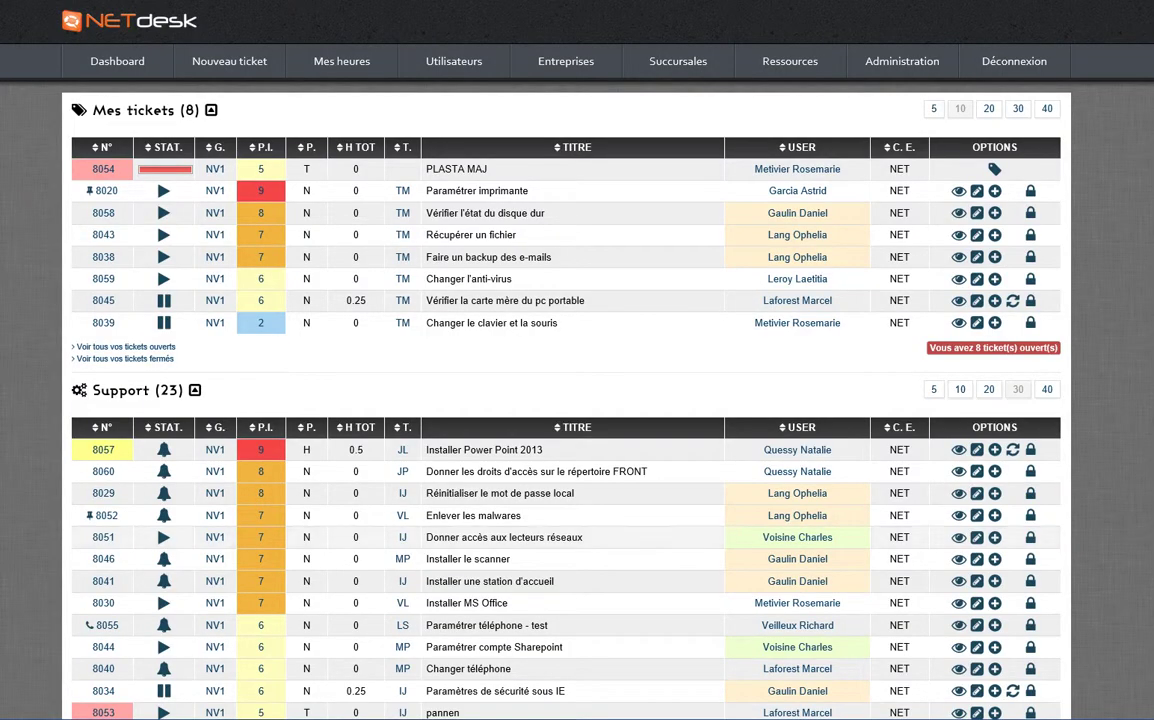
- Preview the follow-up of the "Installer le scanner" ticket and the summary of the "Enlever les malwares" ticket in the Support list
{"action": "scroll", "coordinate": [577, 400], "scroll_direction": "down", "scroll_amount": 1}
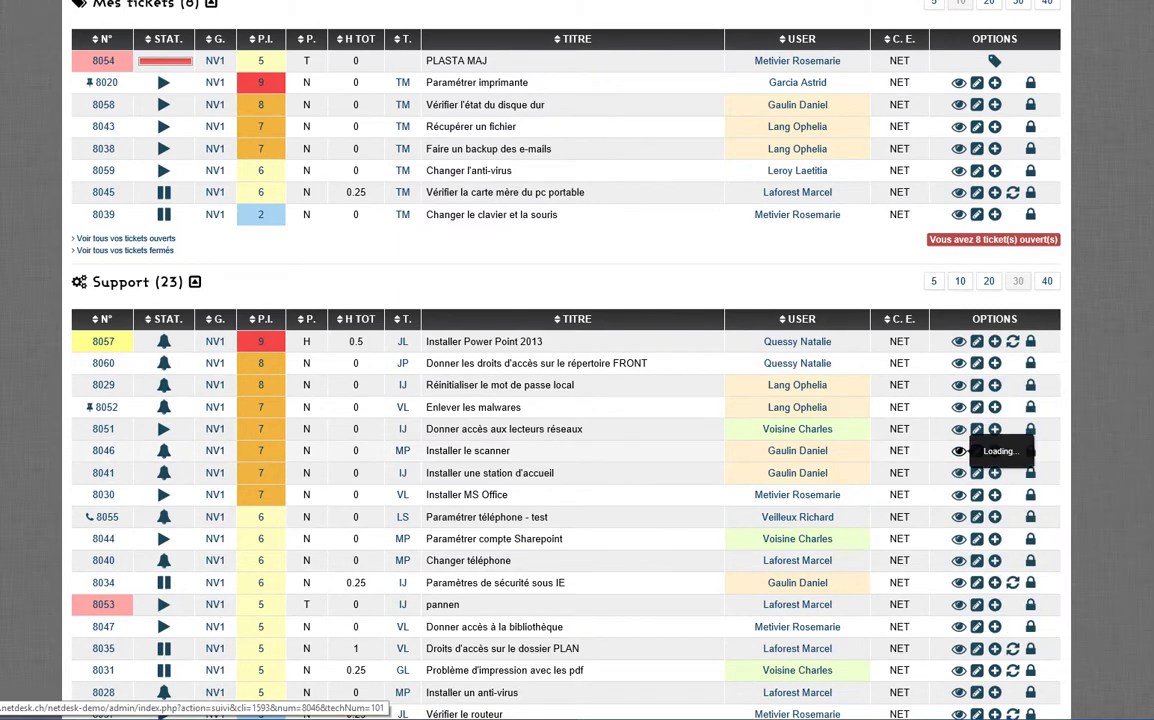
{"action": "mouse_move", "coordinate": [958, 451]}
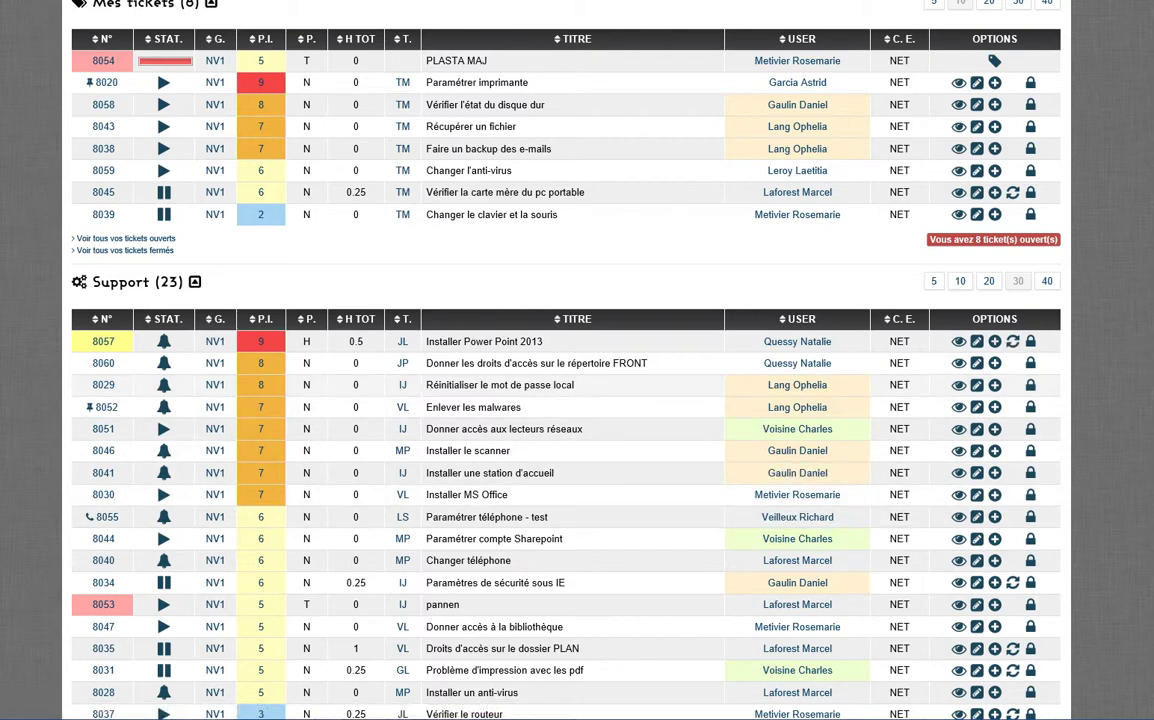
{"action": "mouse_move", "coordinate": [722, 407]}
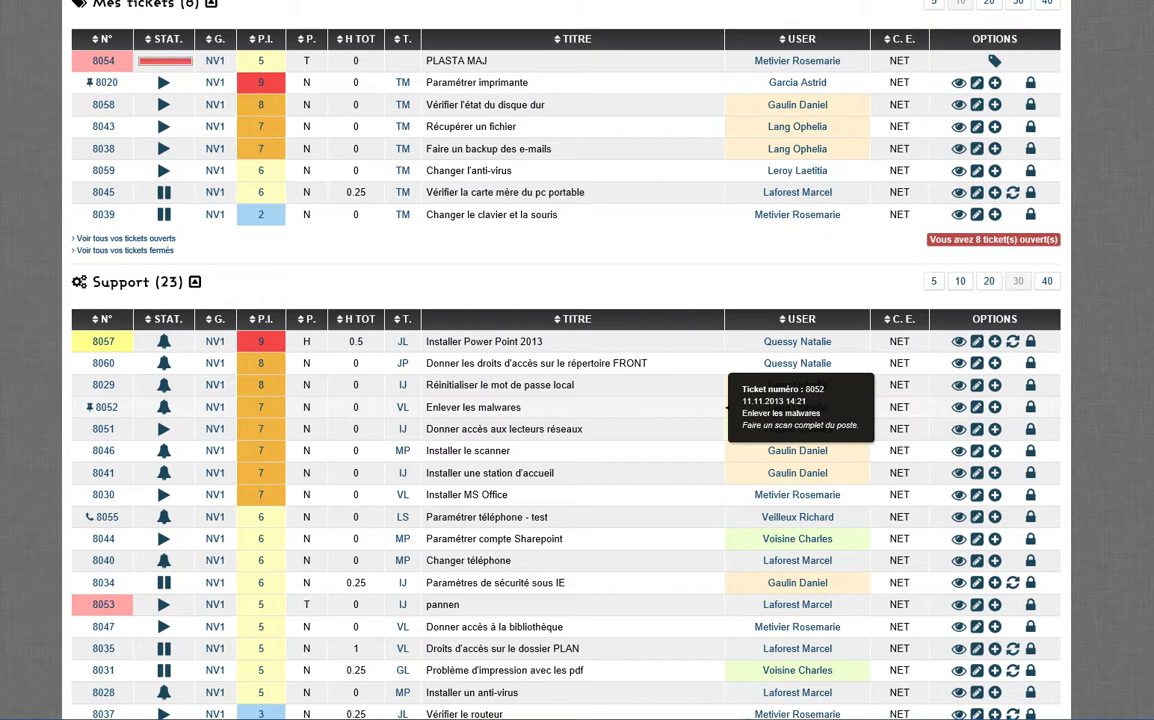